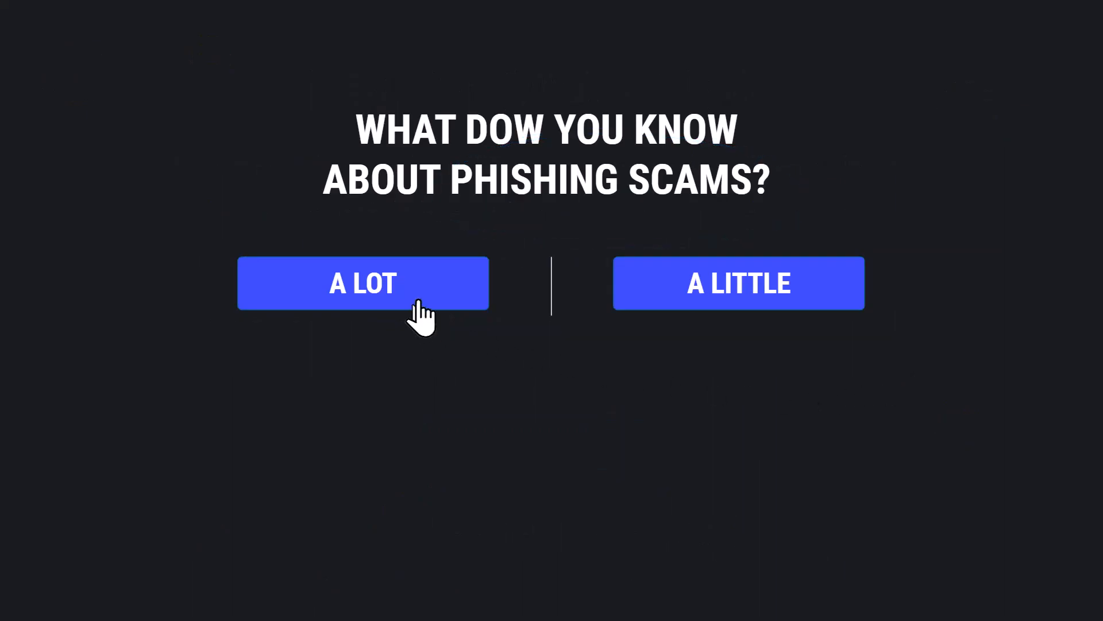
Step: Play through the finished quiz, trying both phishing knowledge levels, placing a coin bet and answering the brand question
{"action": "left_click", "coordinate": [414, 292]}
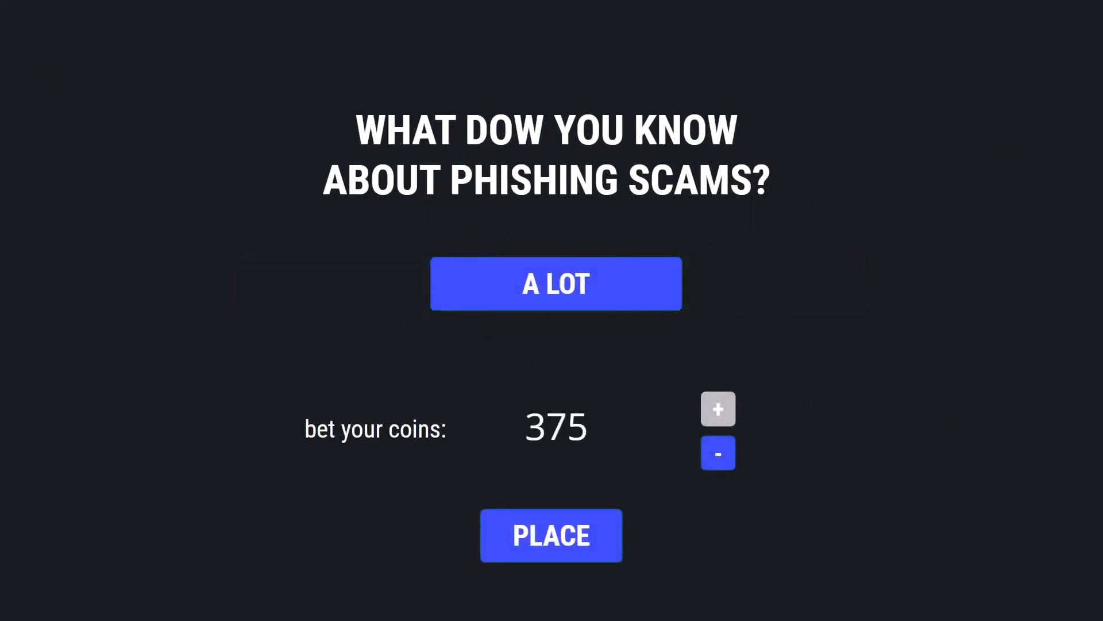
{"action": "left_click", "coordinate": [596, 558]}
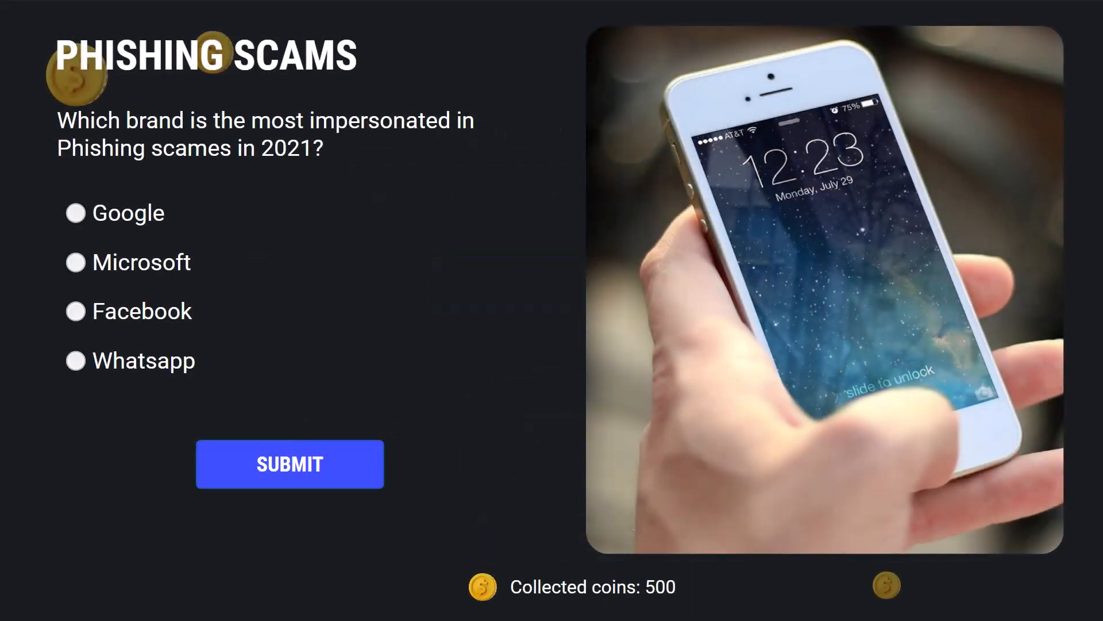
{"action": "left_click", "coordinate": [76, 361]}
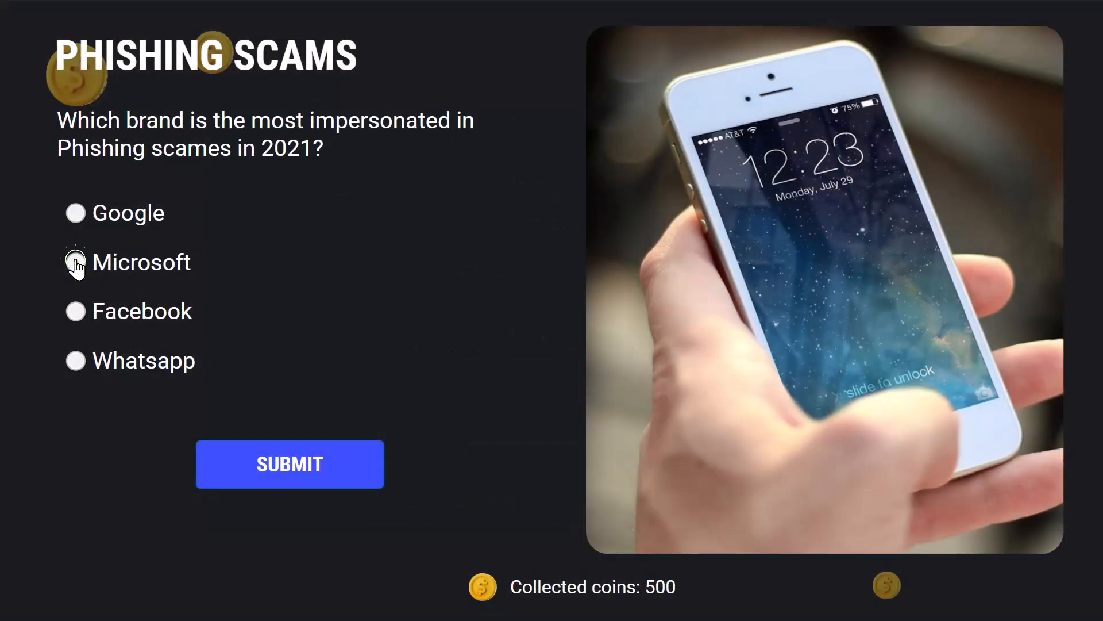
{"action": "left_click", "coordinate": [76, 262]}
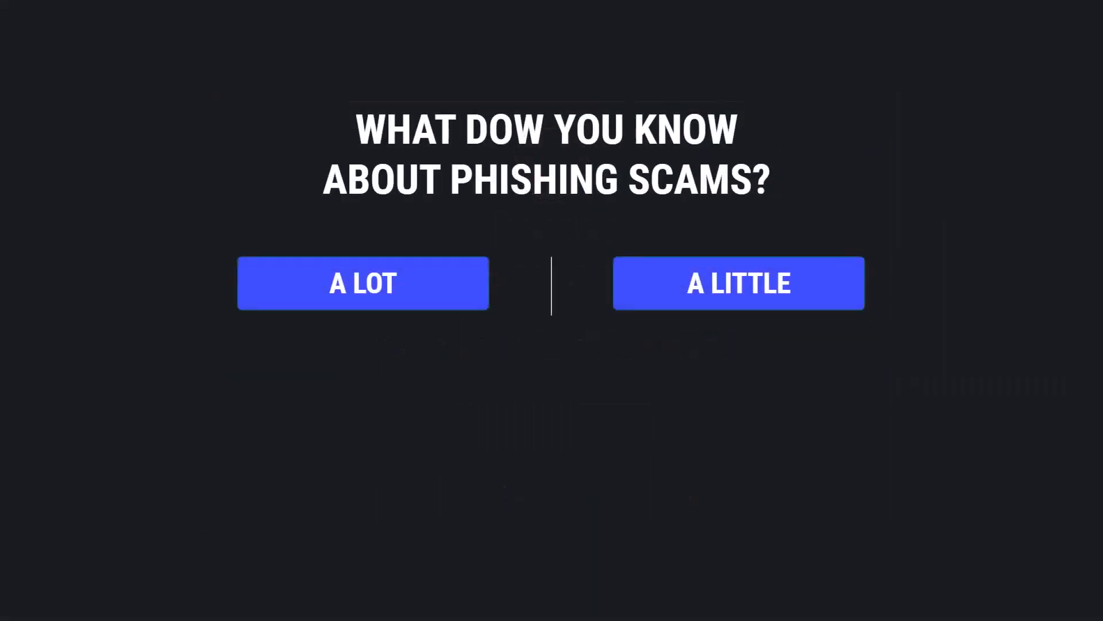
{"action": "left_click", "coordinate": [802, 289]}
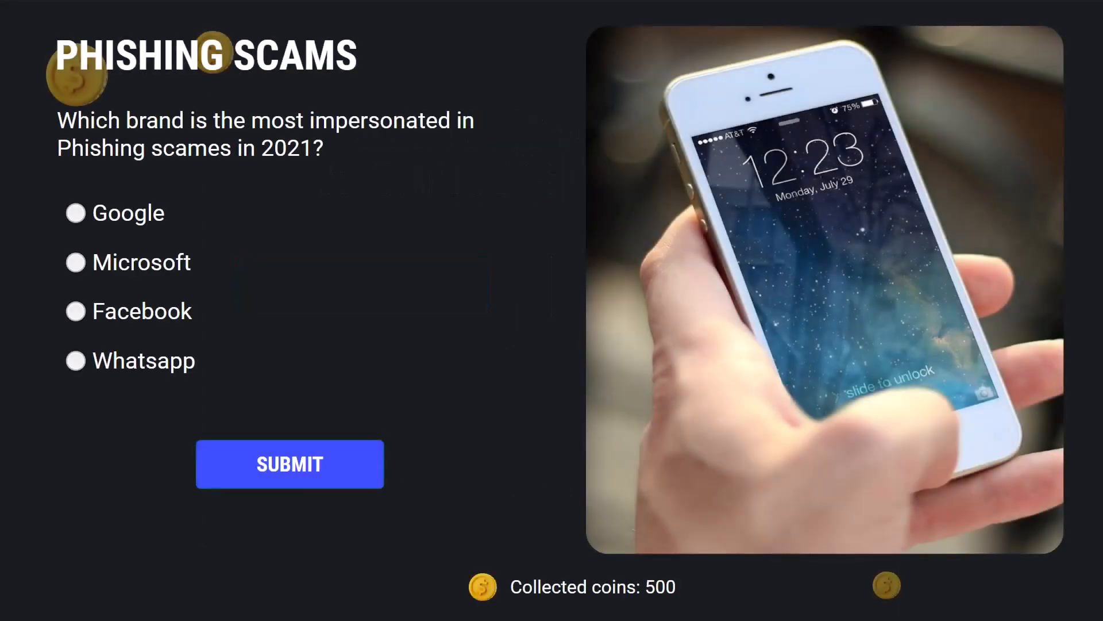
{"action": "left_click", "coordinate": [73, 361]}
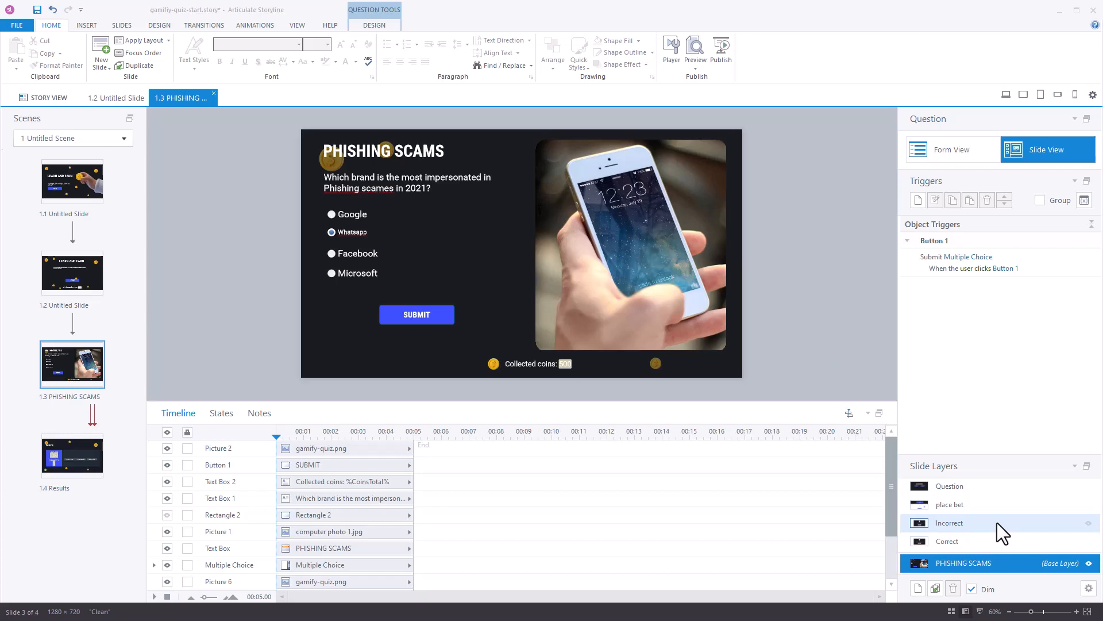
Step: Inspect the Question layer of the Phishing Scams slide, followed by its place bet layer
{"action": "left_click", "coordinate": [984, 485]}
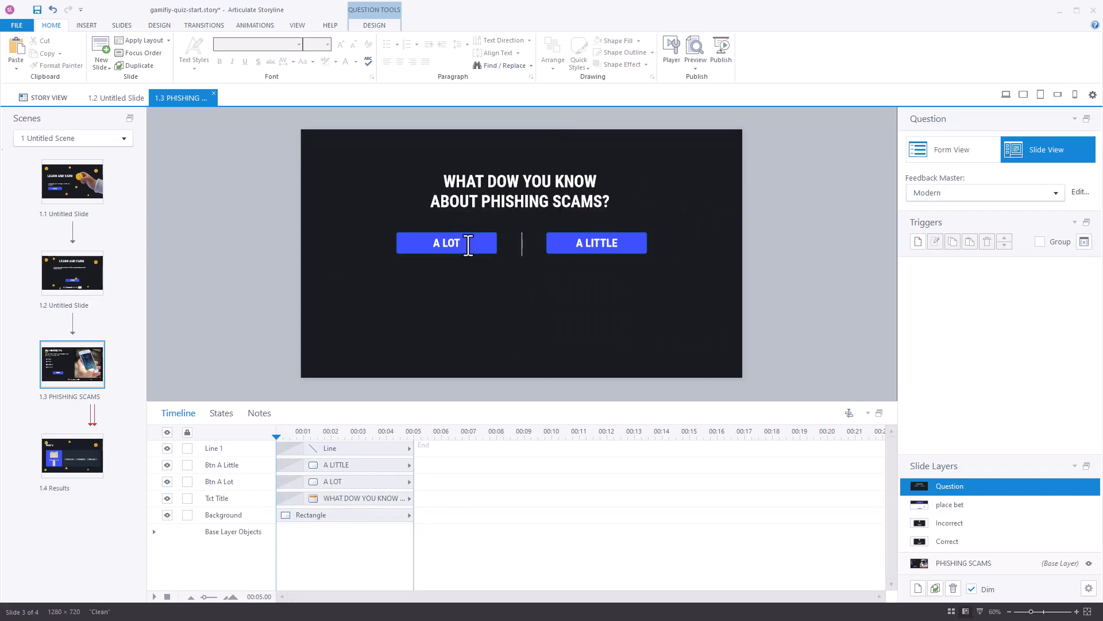
{"action": "left_click", "coordinate": [951, 503]}
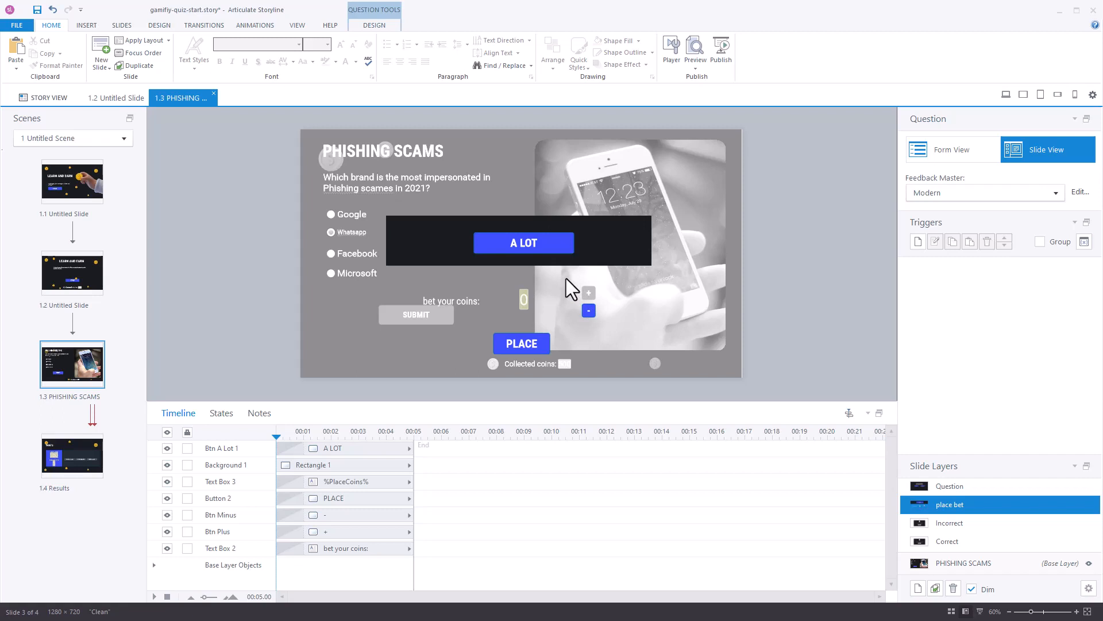
{"action": "left_click", "coordinate": [545, 162]}
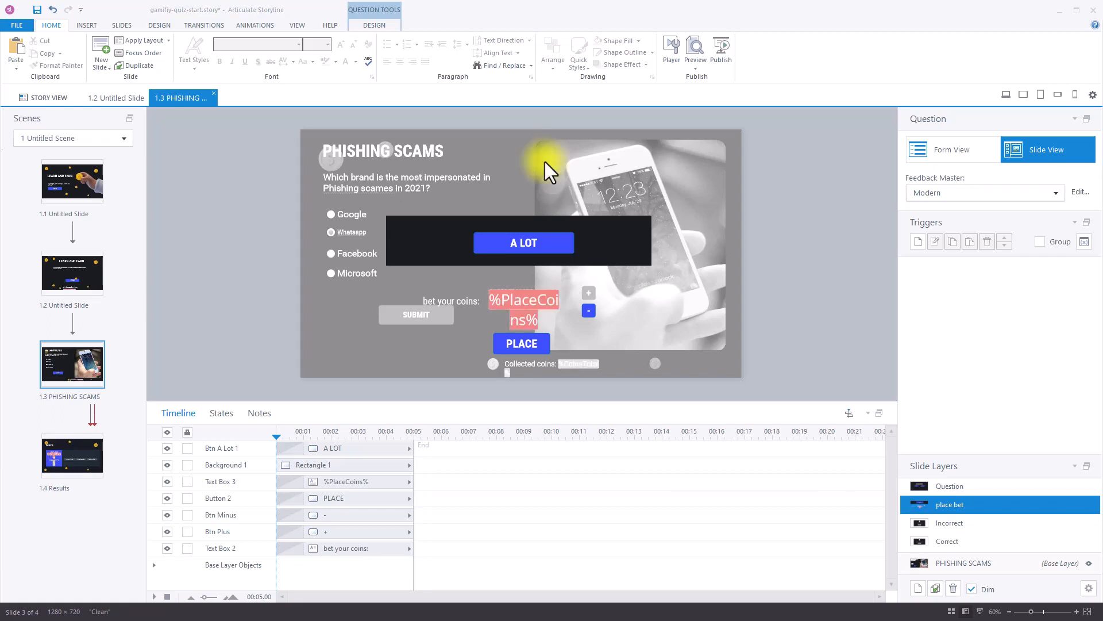
Step: Create a project variable named CoinsTotal of type Number
{"action": "left_click", "coordinate": [1084, 242]}
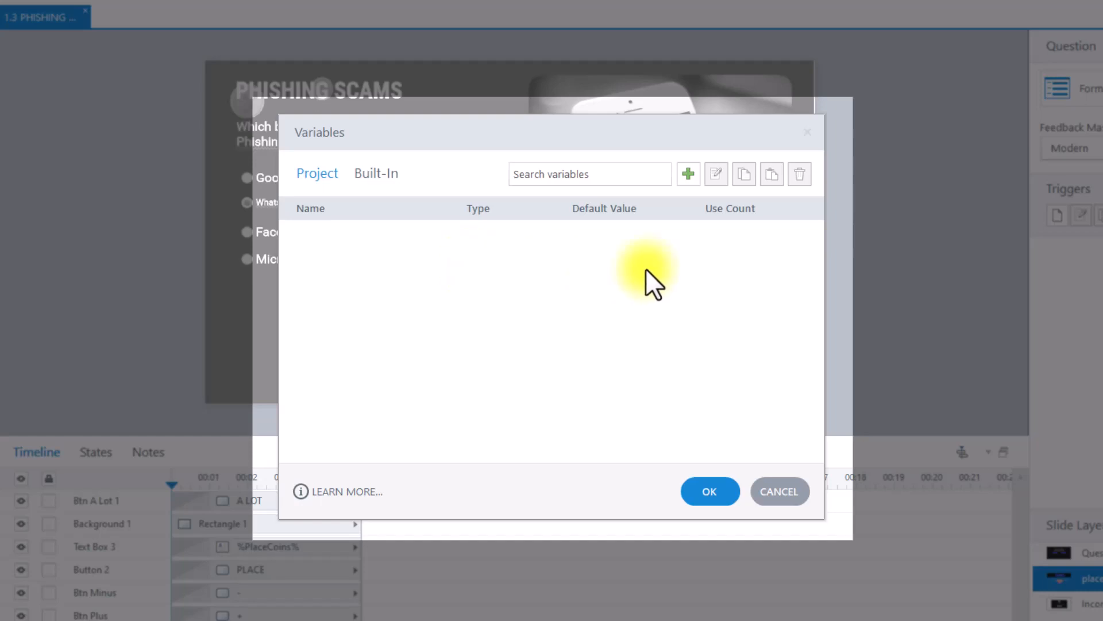
{"action": "left_click", "coordinate": [690, 170]}
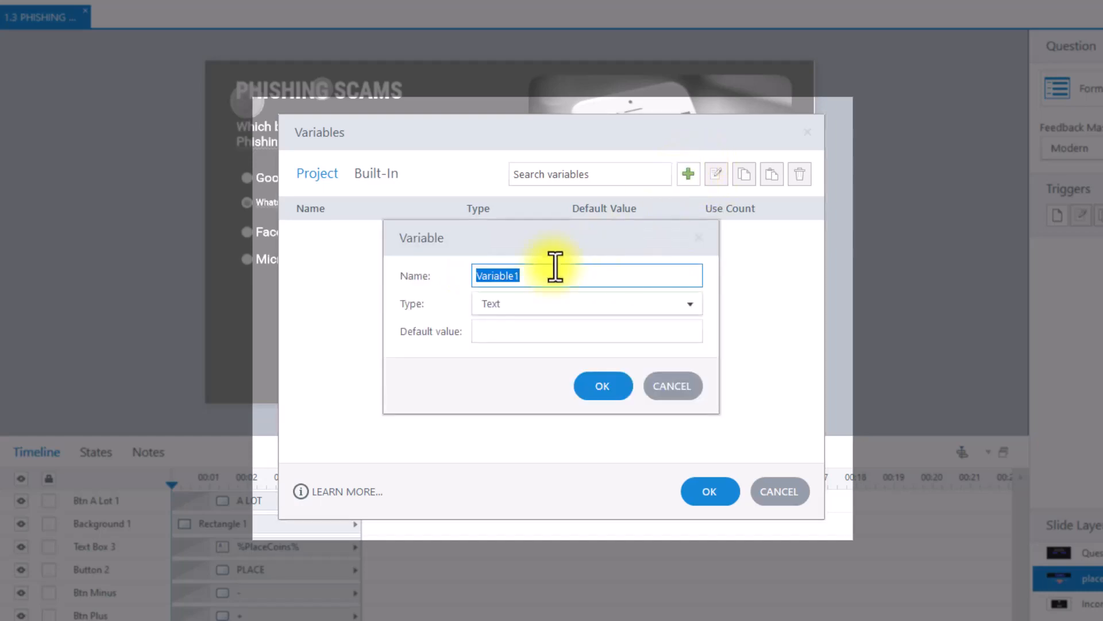
{"action": "left_click", "coordinate": [530, 275]}
{"action": "left_click_drag", "start_coordinate": [530, 275], "coordinate": [476, 273]}
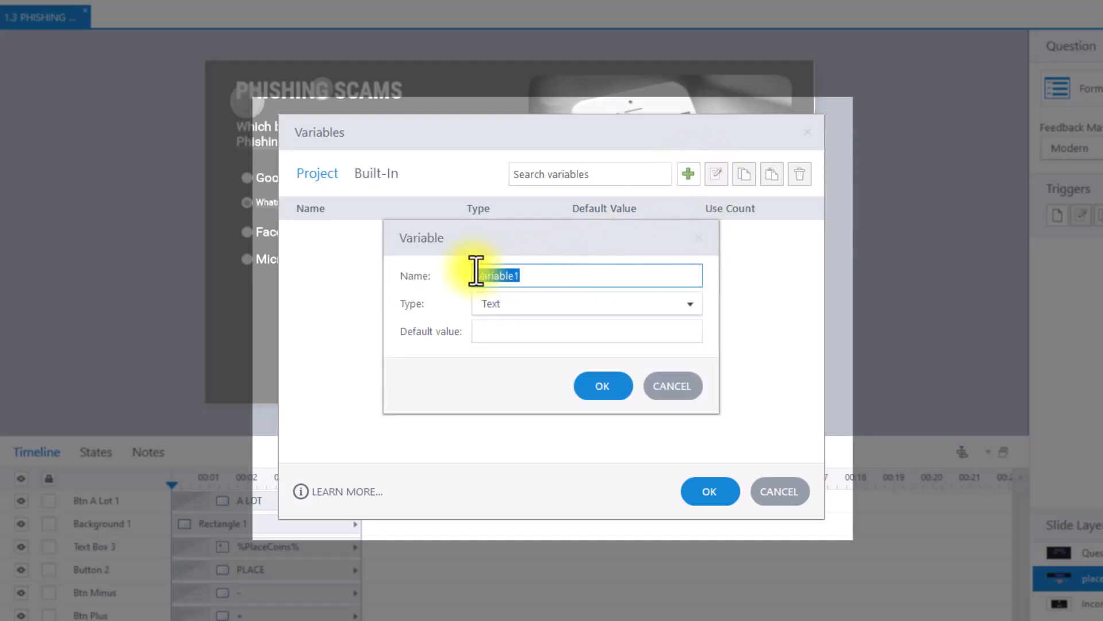
{"action": "type", "text": "CoinsTotal"}
{"action": "left_click", "coordinate": [512, 300]}
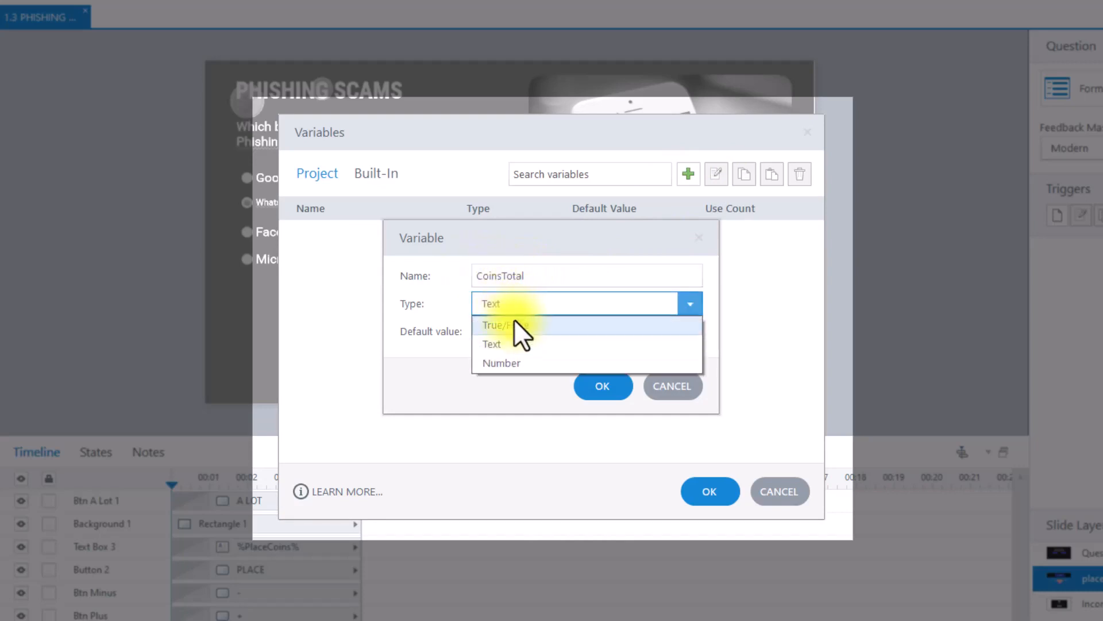
{"action": "left_click", "coordinate": [520, 362]}
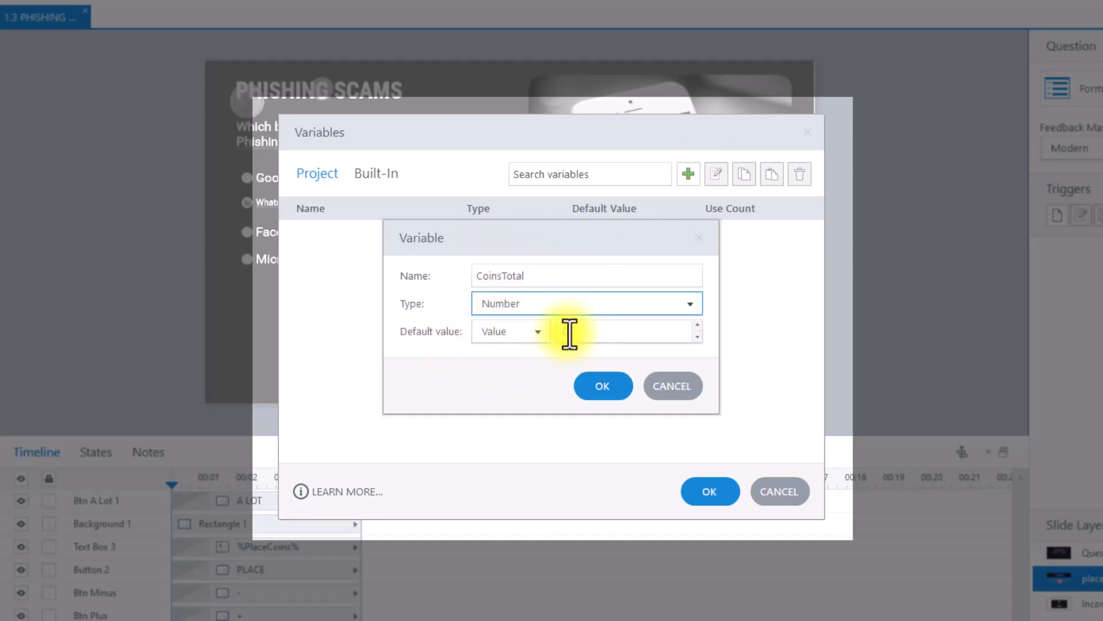
{"action": "left_click", "coordinate": [604, 386]}
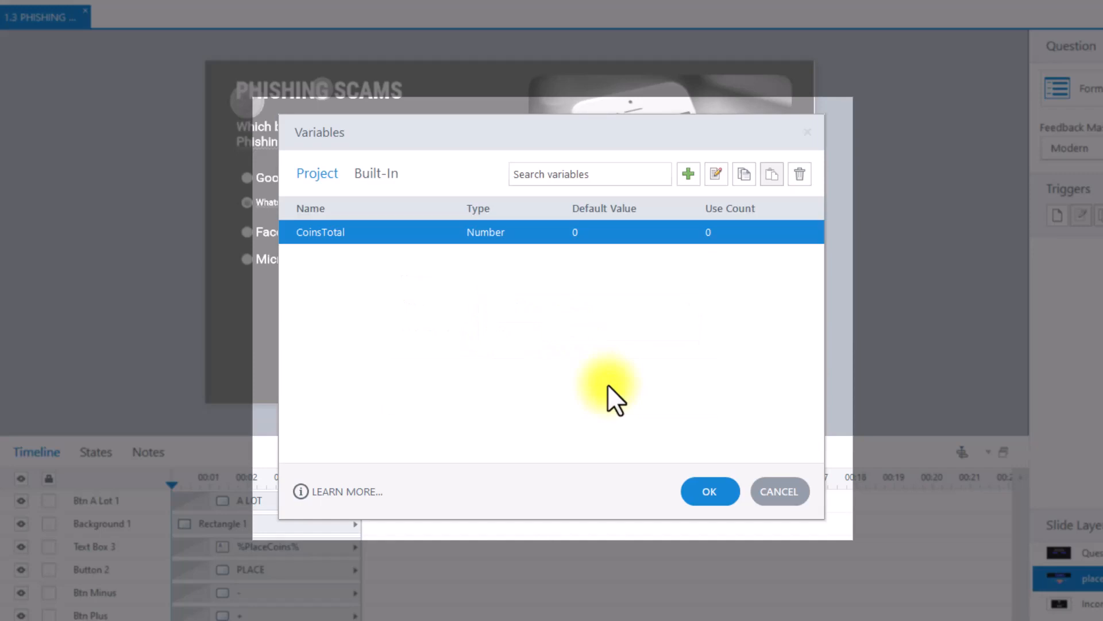
Step: Add a second Number variable named PlaceCoins to the project
{"action": "left_click", "coordinate": [687, 175]}
{"action": "type", "text": "Pl"}
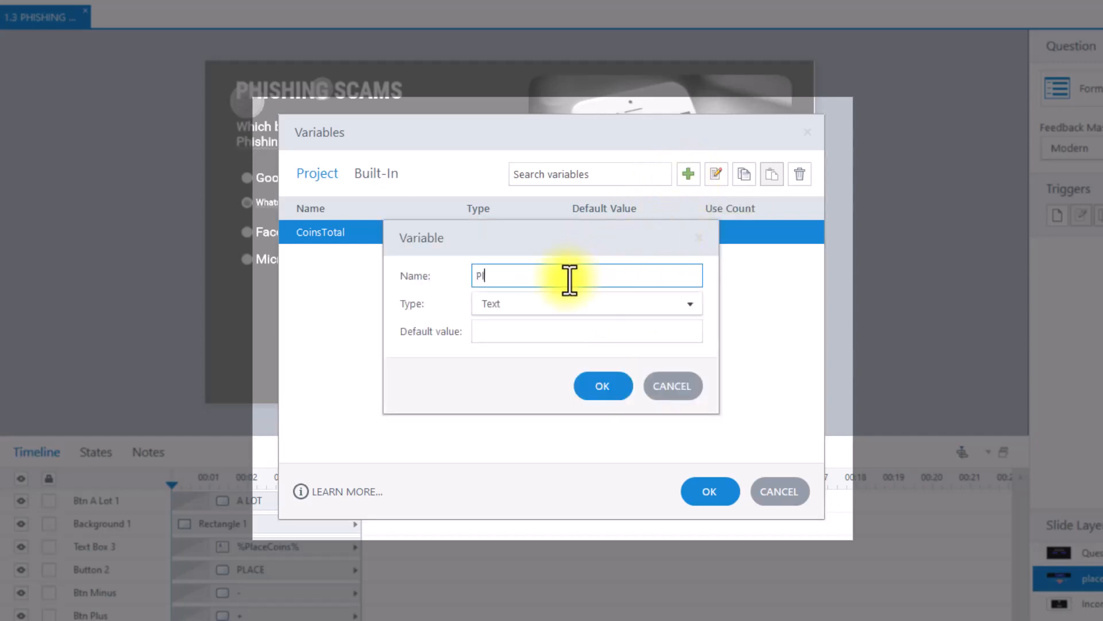
{"action": "type", "text": "aceCoins"}
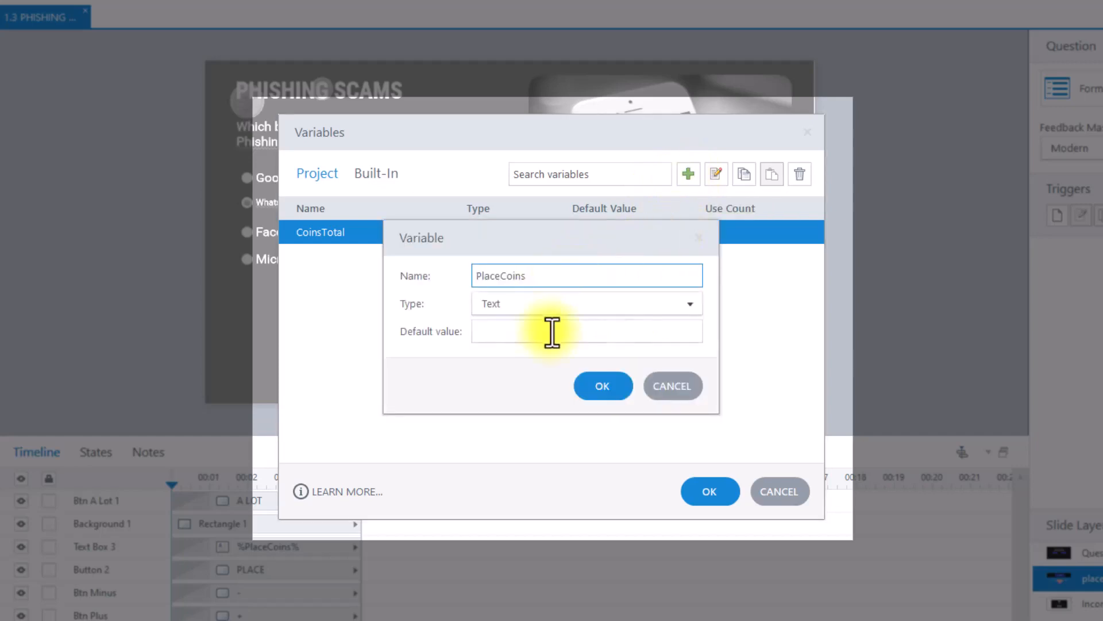
{"action": "left_click", "coordinate": [552, 303]}
{"action": "left_click", "coordinate": [538, 363]}
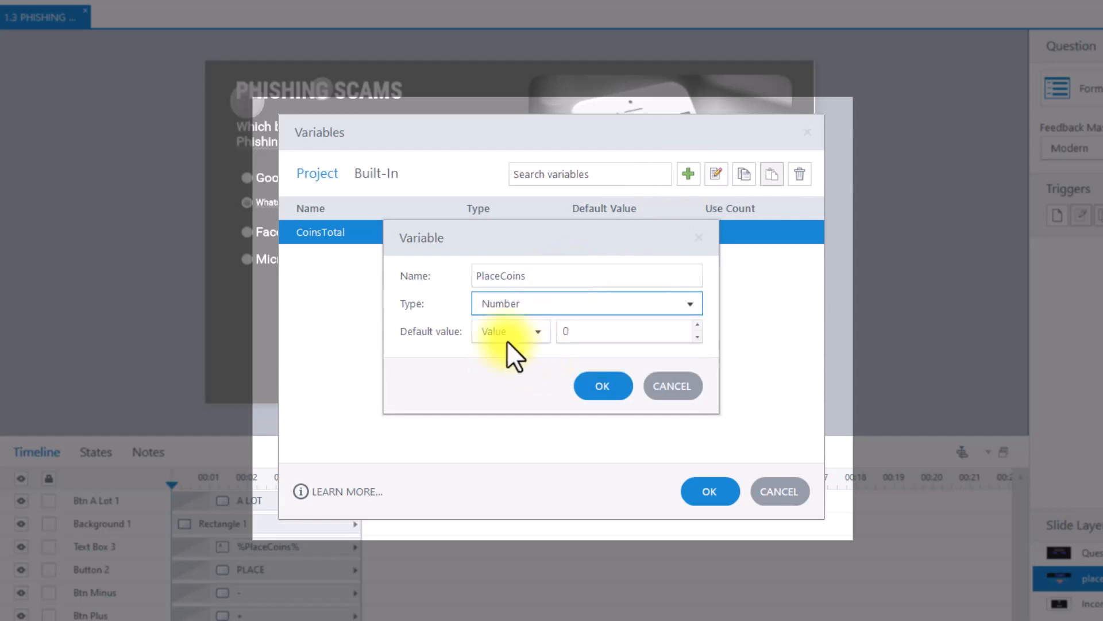
{"action": "left_click", "coordinate": [603, 385]}
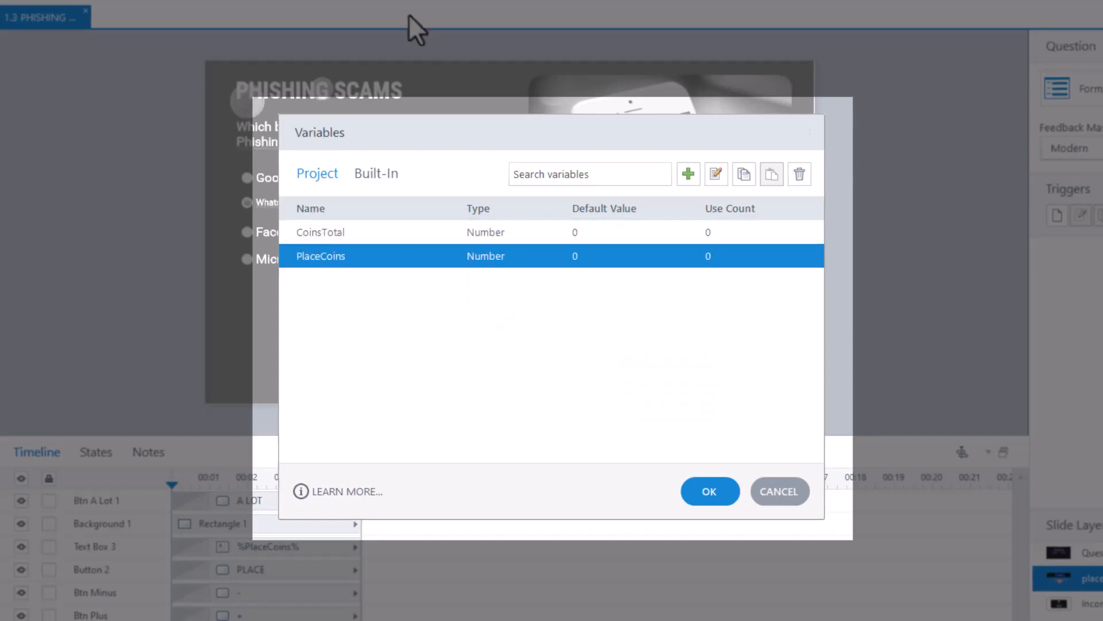
Step: Add a Number variable named PlaceCoinsCompare and accept the project's variable list
{"action": "left_click", "coordinate": [689, 174]}
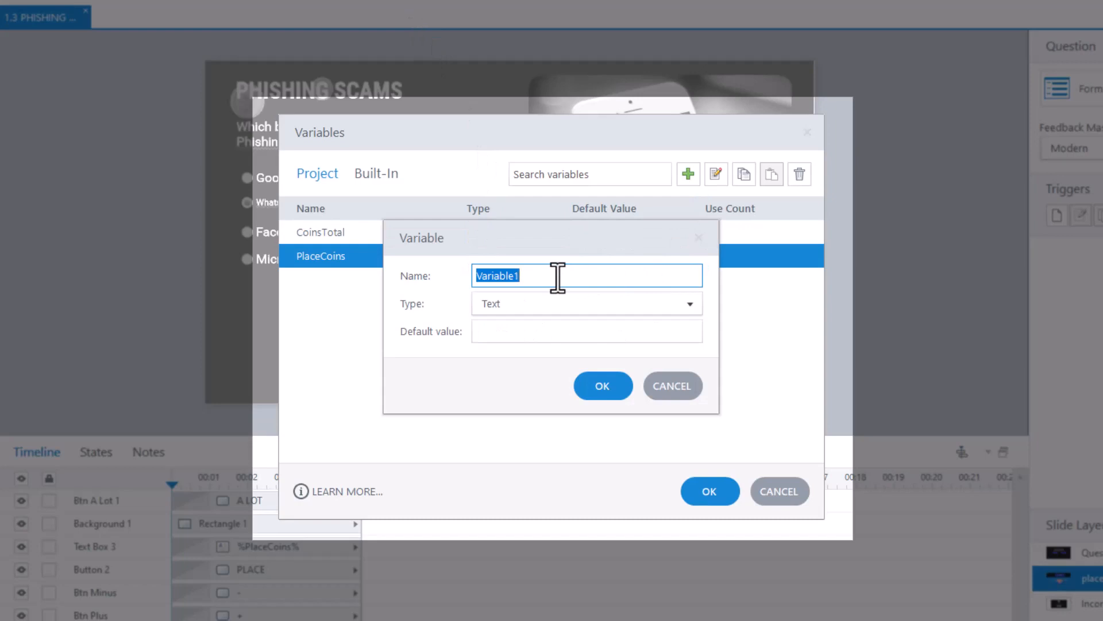
{"action": "type", "text": "PlaceCoinsCompare"}
{"action": "left_click", "coordinate": [561, 302]}
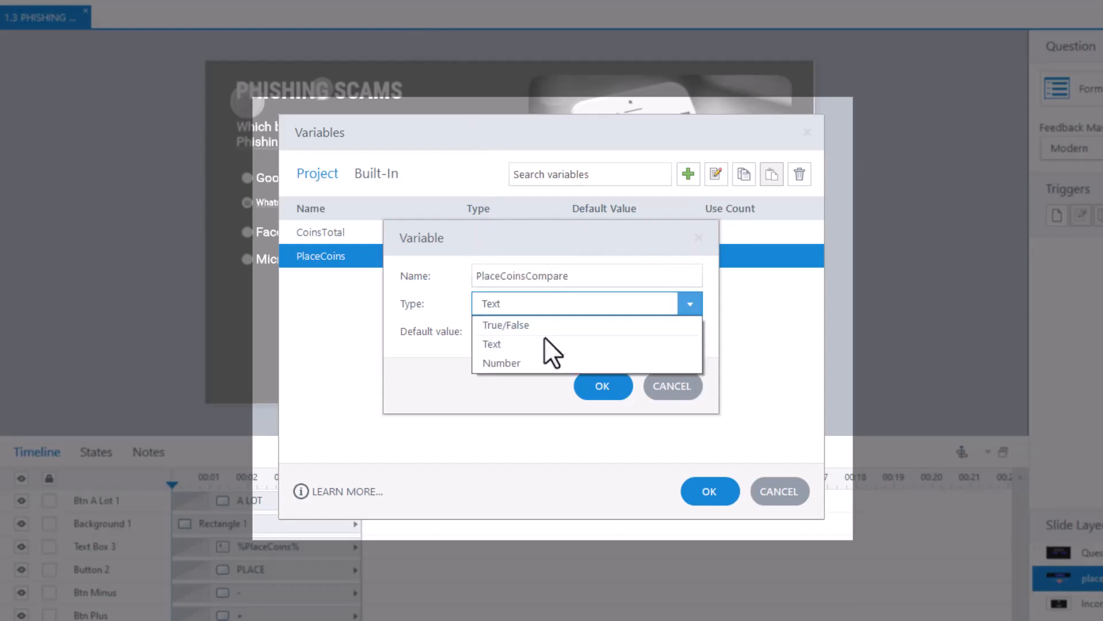
{"action": "left_click", "coordinate": [546, 360]}
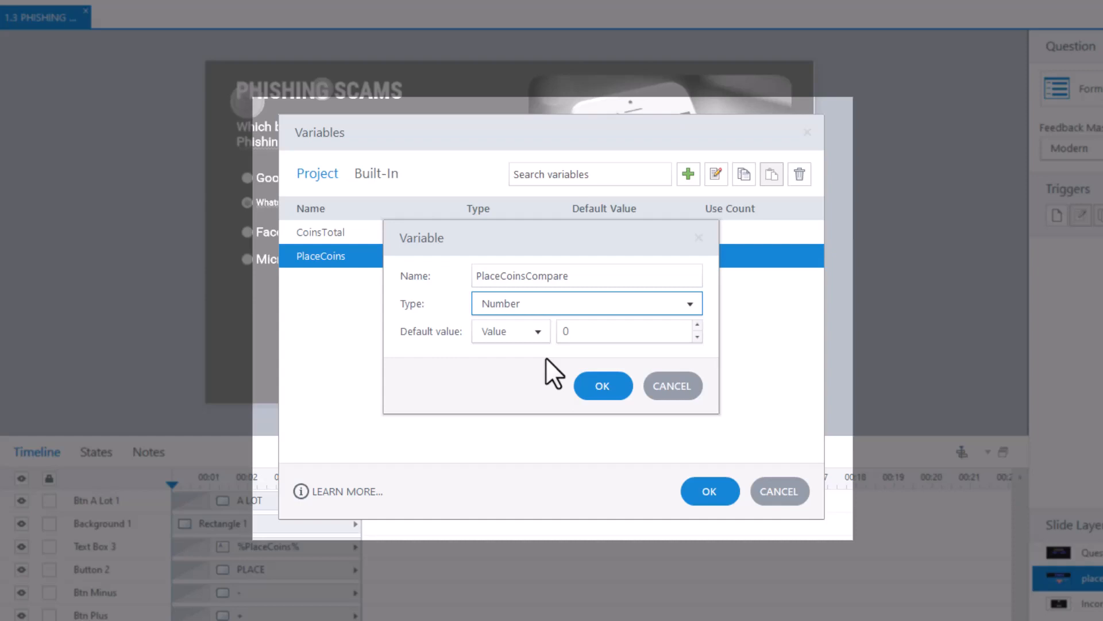
{"action": "left_click", "coordinate": [603, 387]}
{"action": "left_click", "coordinate": [707, 492]}
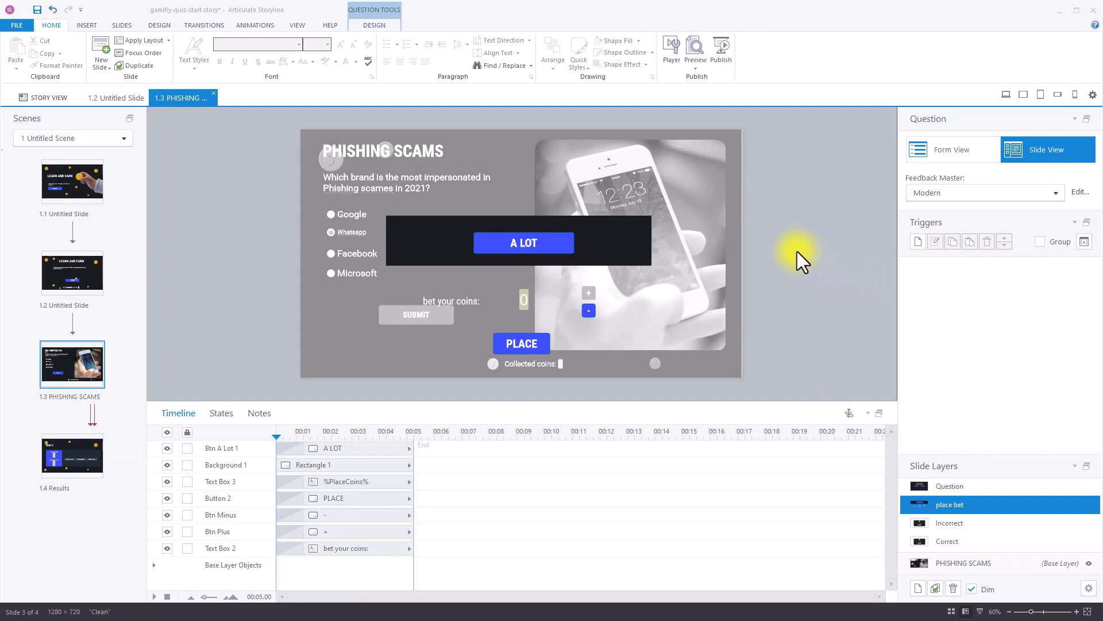
Step: Add a trigger on the place bet layer that sets PlaceCoins to the variable CoinsTotal when the layer's timeline starts
{"action": "left_click", "coordinate": [918, 241]}
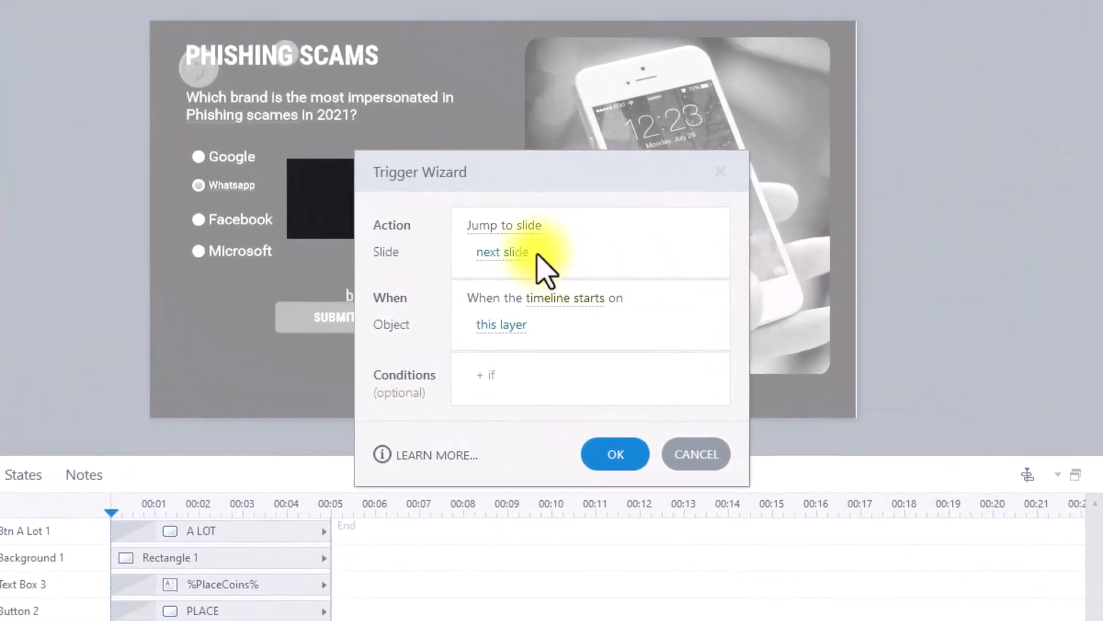
{"action": "left_click", "coordinate": [524, 230]}
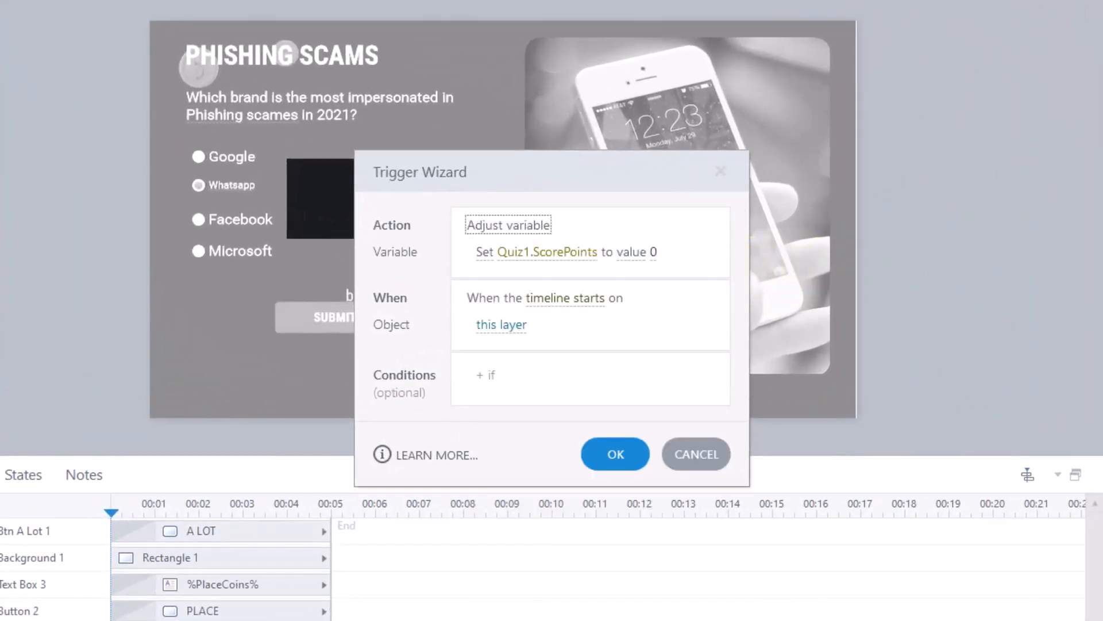
{"action": "left_click", "coordinate": [519, 251]}
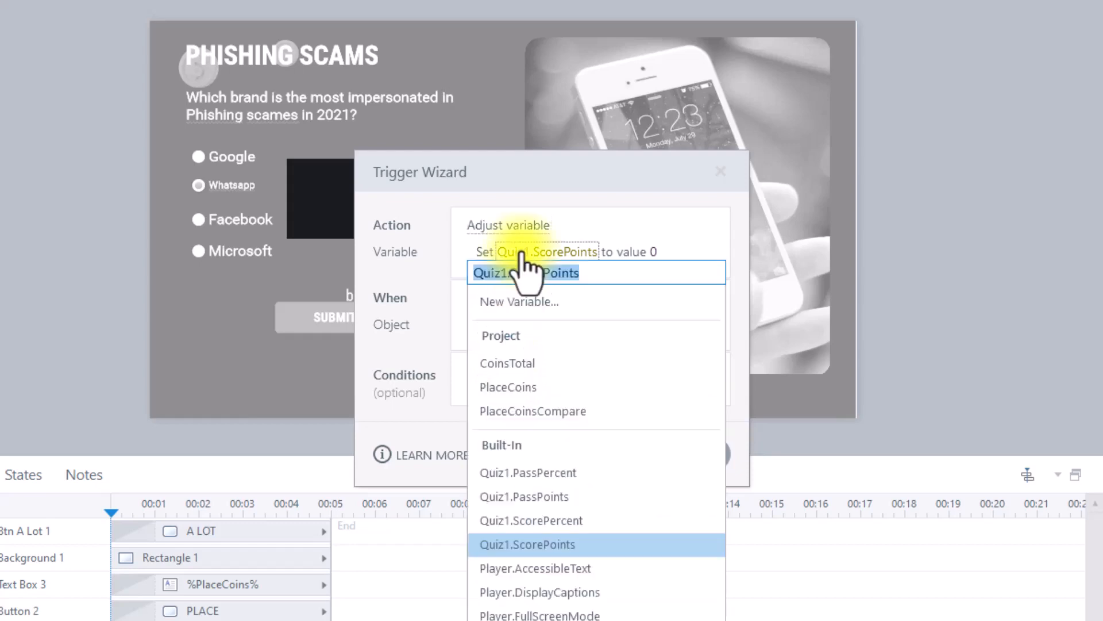
{"action": "left_click", "coordinate": [528, 384]}
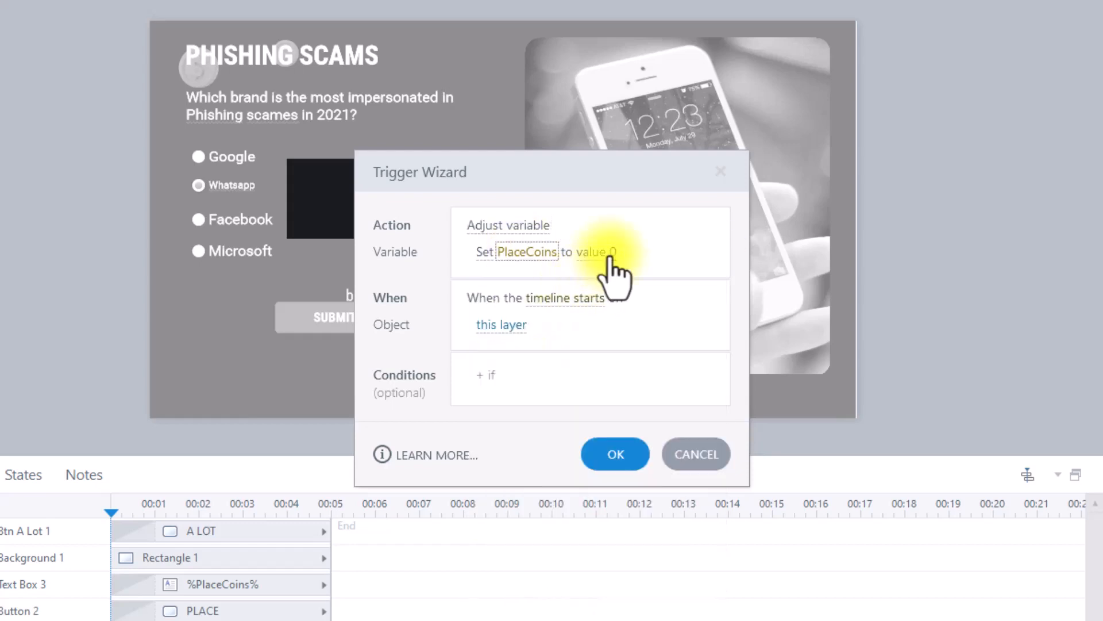
{"action": "left_click", "coordinate": [598, 253]}
{"action": "left_click", "coordinate": [654, 253]}
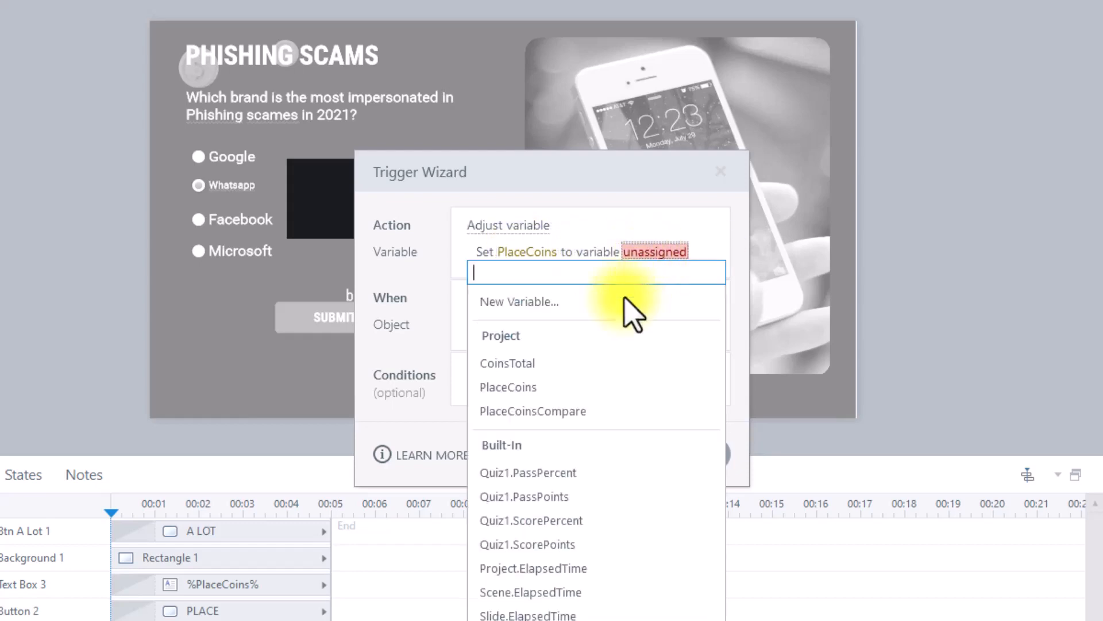
{"action": "left_click", "coordinate": [561, 363]}
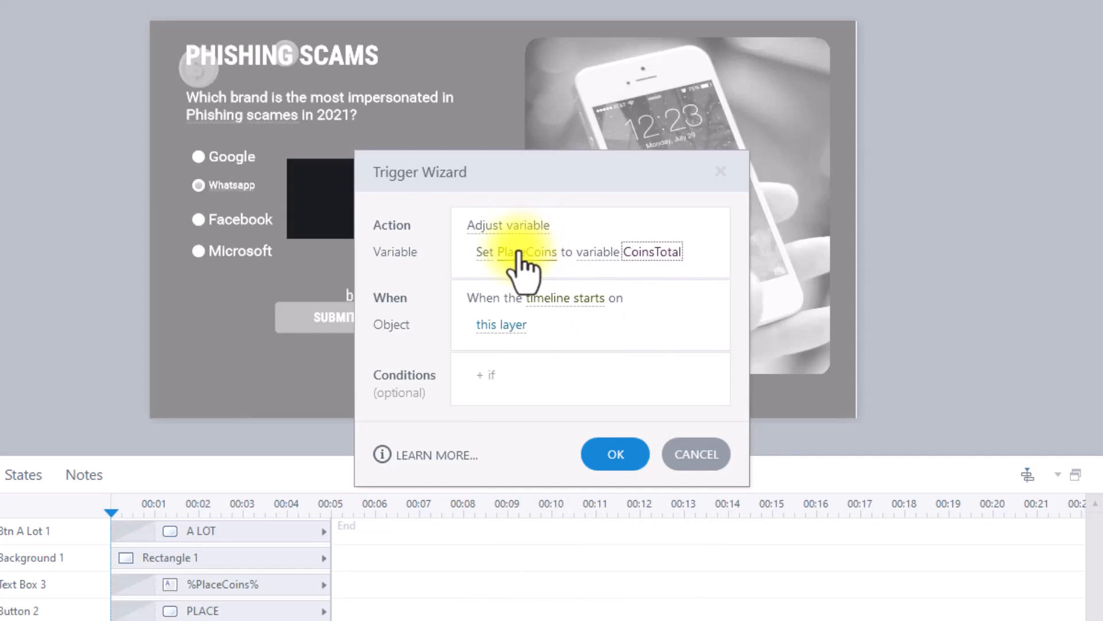
{"action": "left_click", "coordinate": [597, 456]}
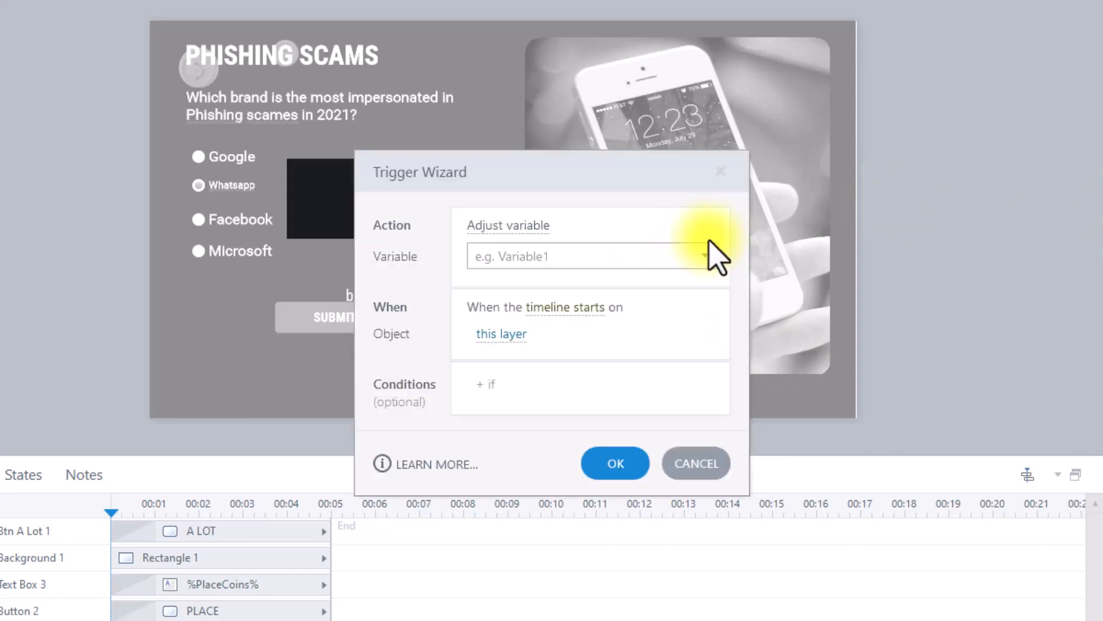
Step: Define a trigger that multiplies PlaceCoins by 0.75 when the timeline starts on the place bet layer
{"action": "left_click", "coordinate": [528, 255]}
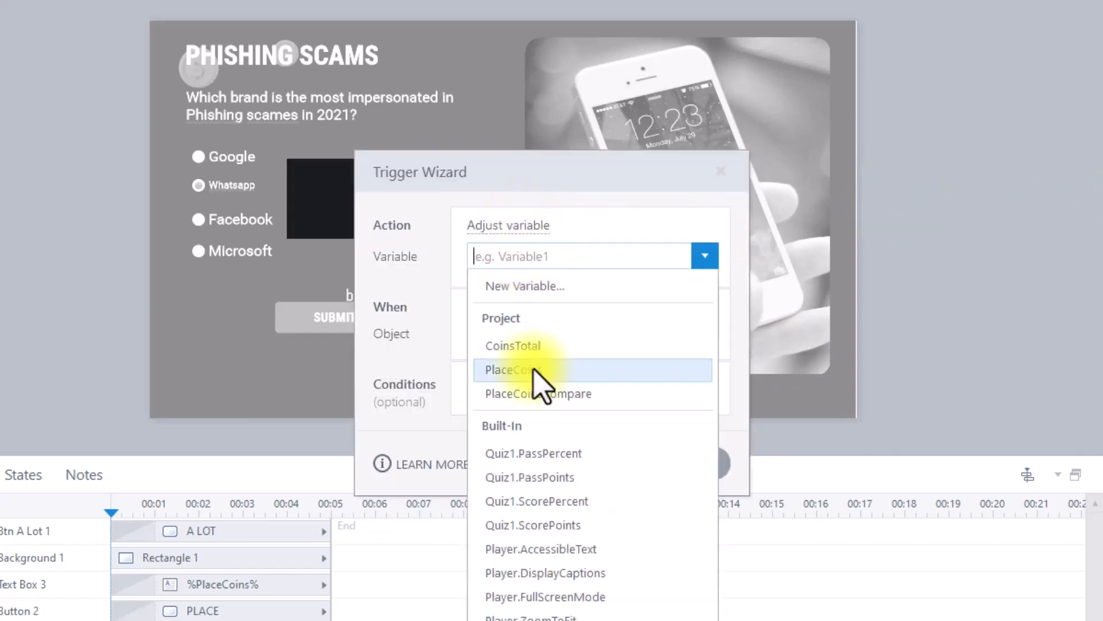
{"action": "left_click", "coordinate": [534, 370]}
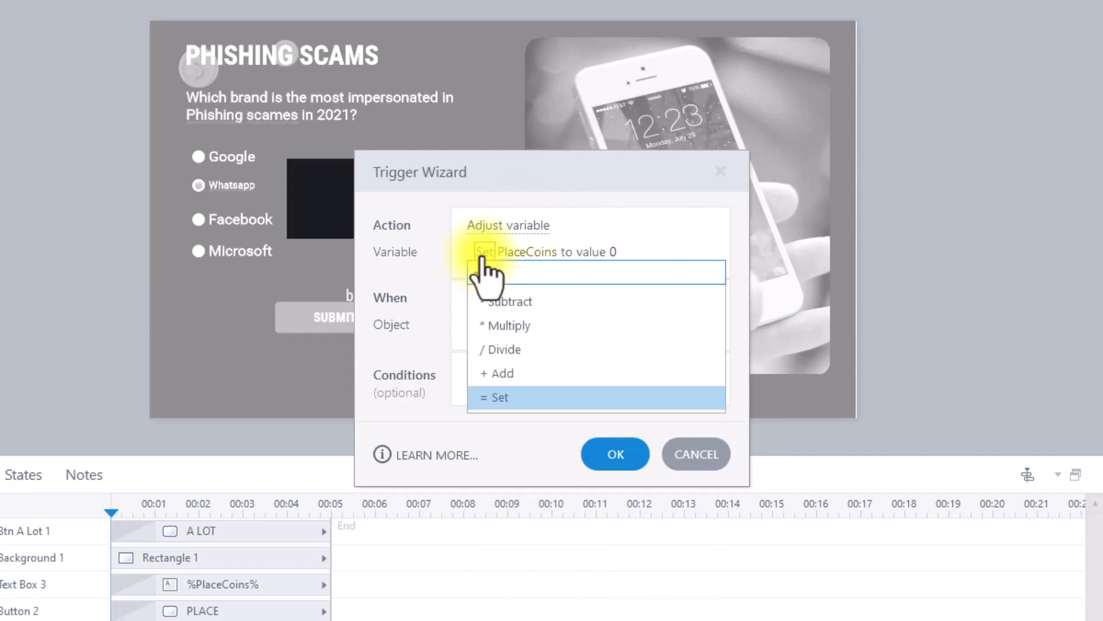
{"action": "left_click", "coordinate": [503, 326]}
{"action": "left_click", "coordinate": [642, 252]}
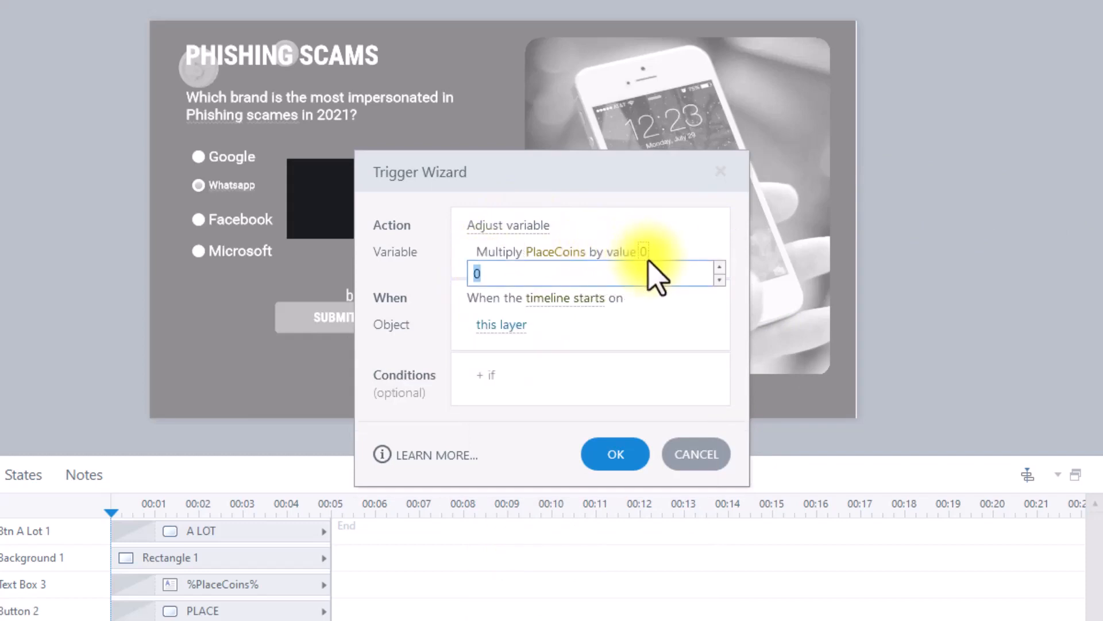
{"action": "type", "text": "0.75"}
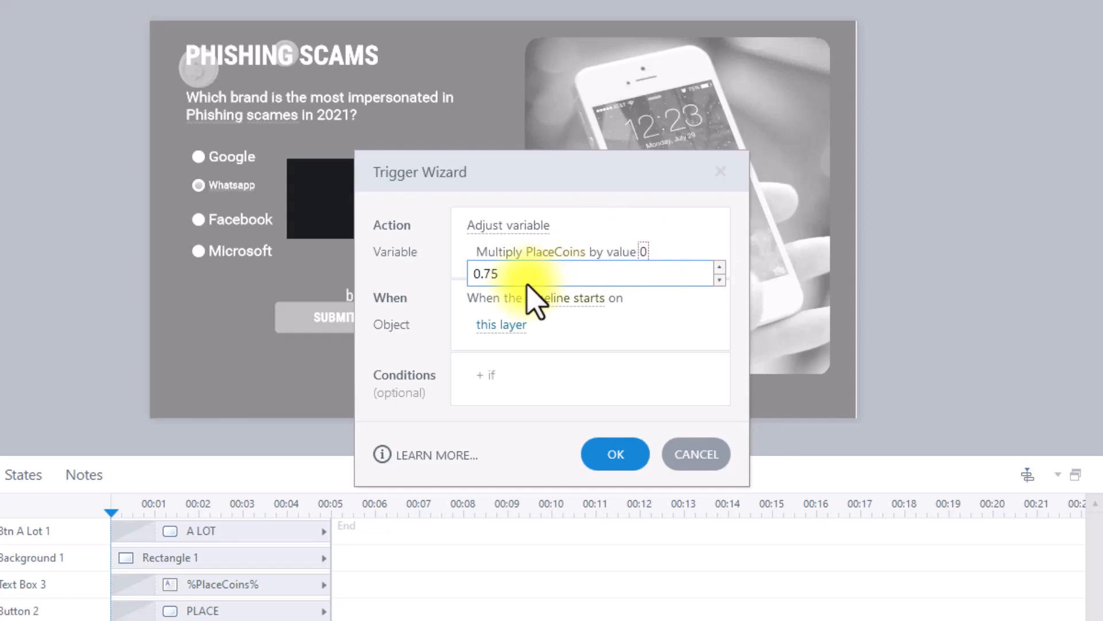
{"action": "key", "text": "Return"}
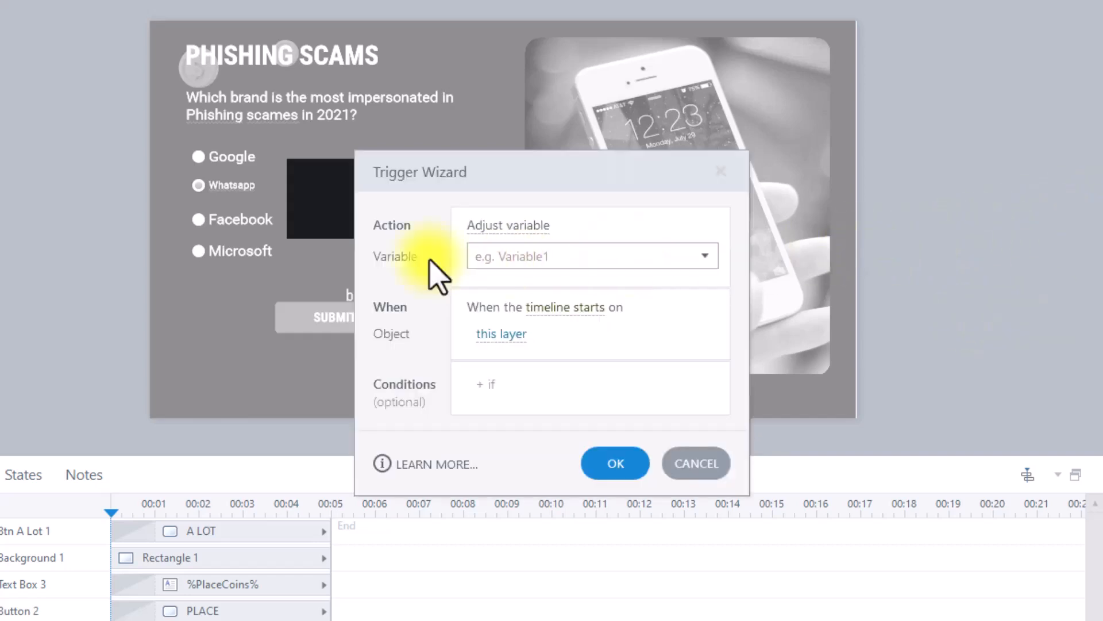
Step: Add a trigger on the place bet layer that sets PlaceCoinsCompare to the variable PlaceCoins when the layer's timeline starts
{"action": "left_click", "coordinate": [524, 230]}
{"action": "left_click", "coordinate": [480, 244]}
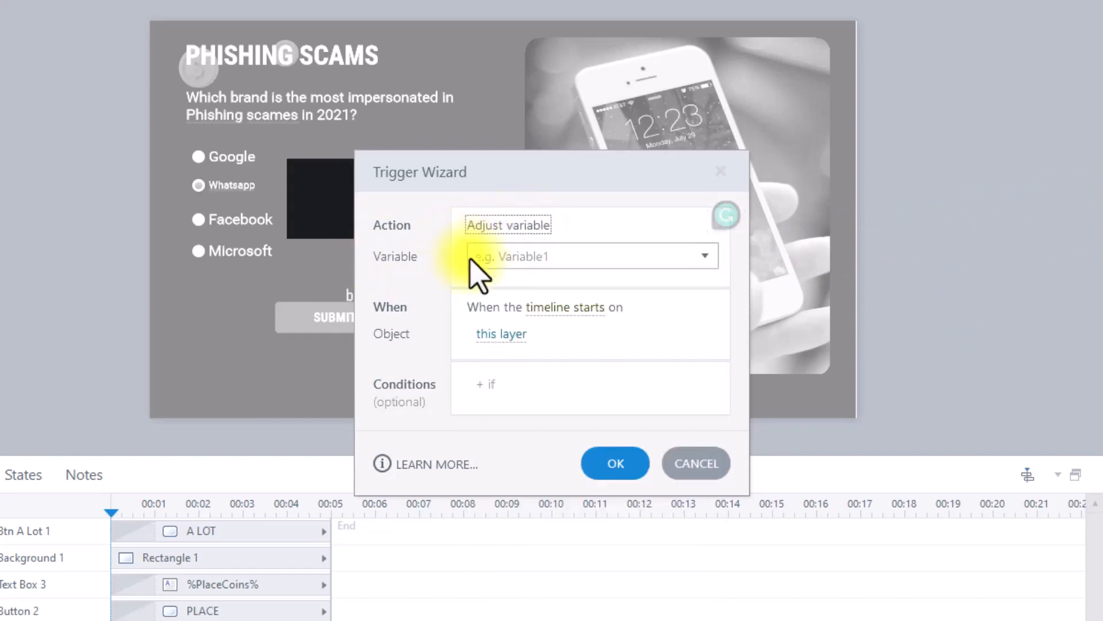
{"action": "left_click", "coordinate": [526, 262]}
{"action": "left_click", "coordinate": [545, 388]}
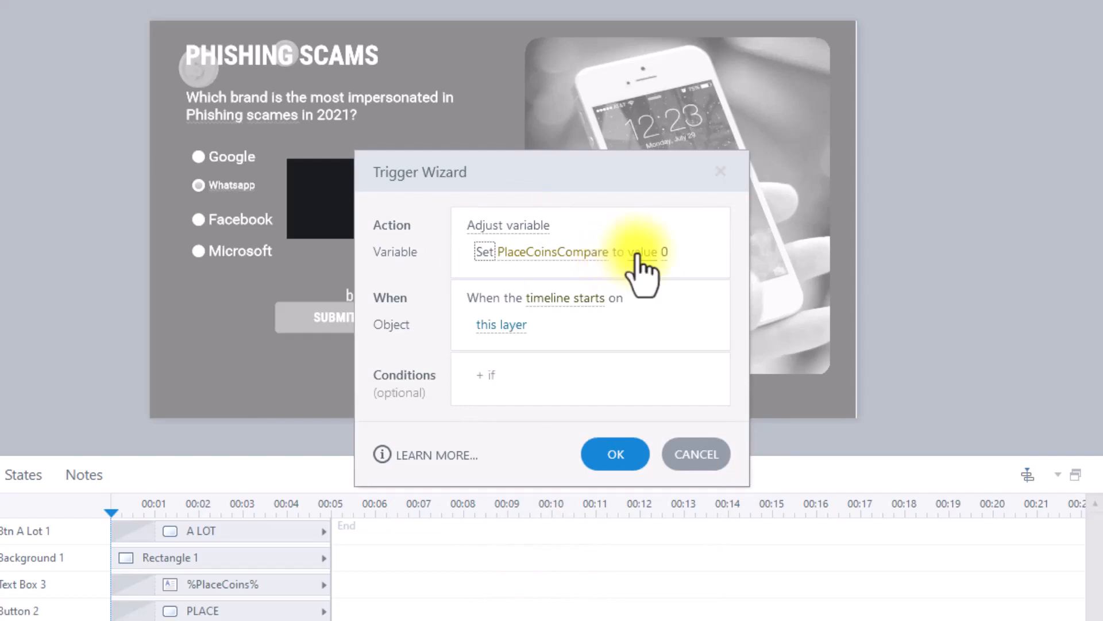
{"action": "left_click", "coordinate": [639, 257]}
{"action": "left_click", "coordinate": [524, 324]}
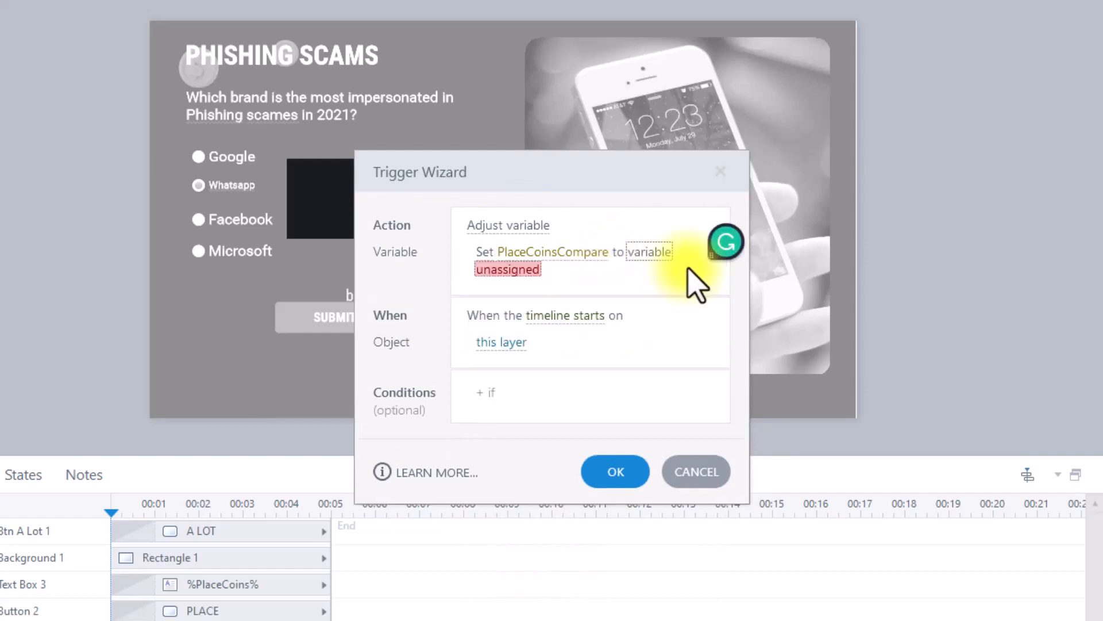
{"action": "left_click", "coordinate": [529, 273]}
{"action": "left_click", "coordinate": [515, 318]}
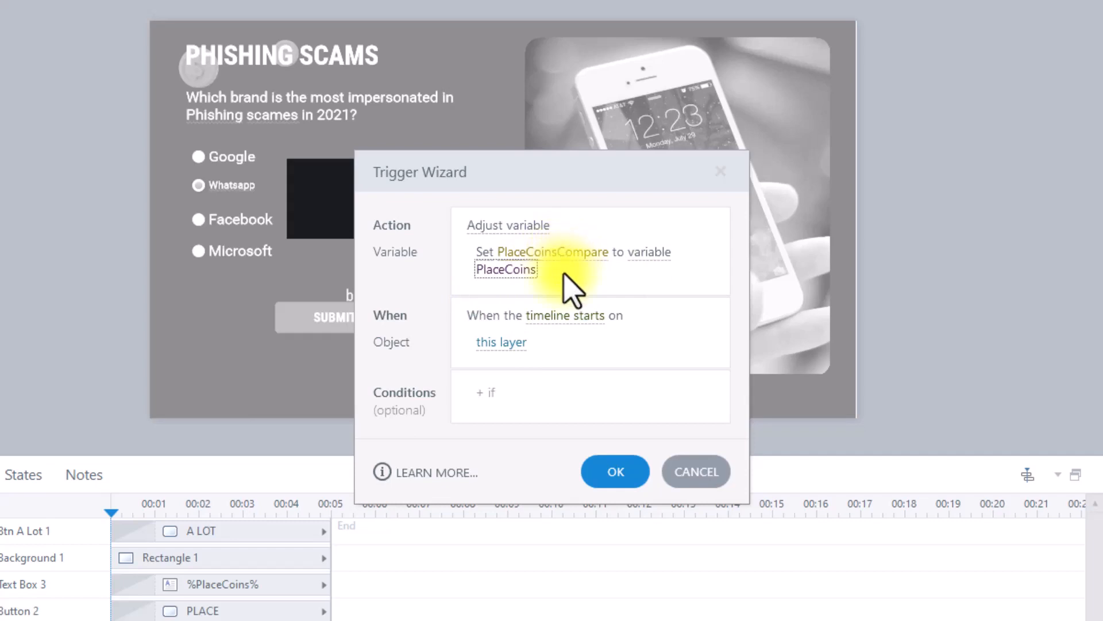
{"action": "left_click", "coordinate": [614, 471]}
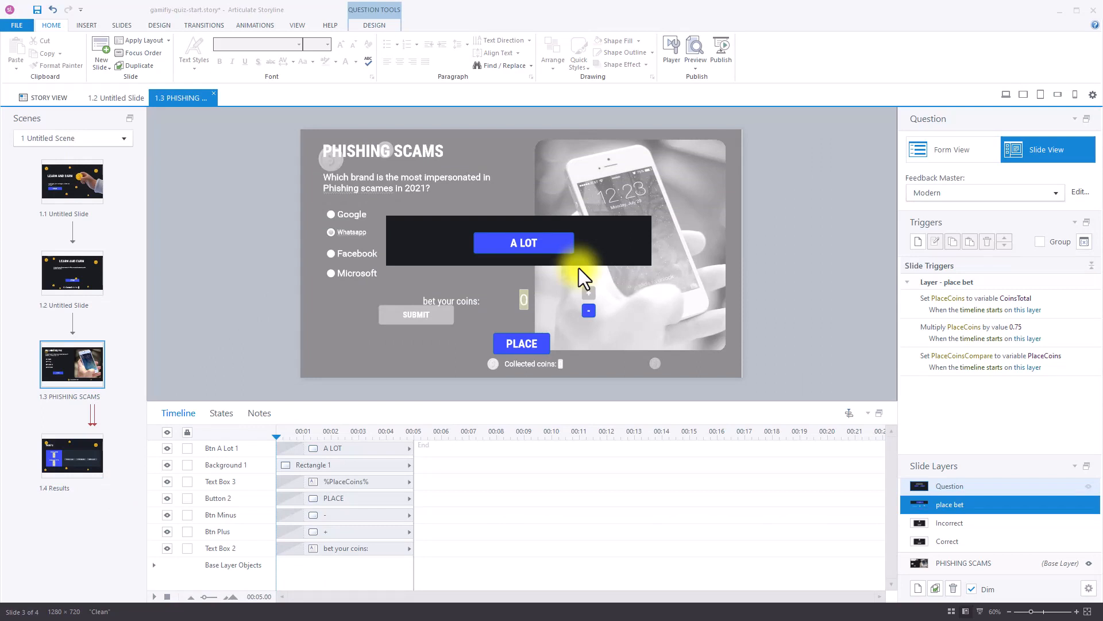
Step: Add a trigger on the PHISHING SCAMS base layer that shows the Question layer when the slide's timeline starts
{"action": "left_click", "coordinate": [973, 563]}
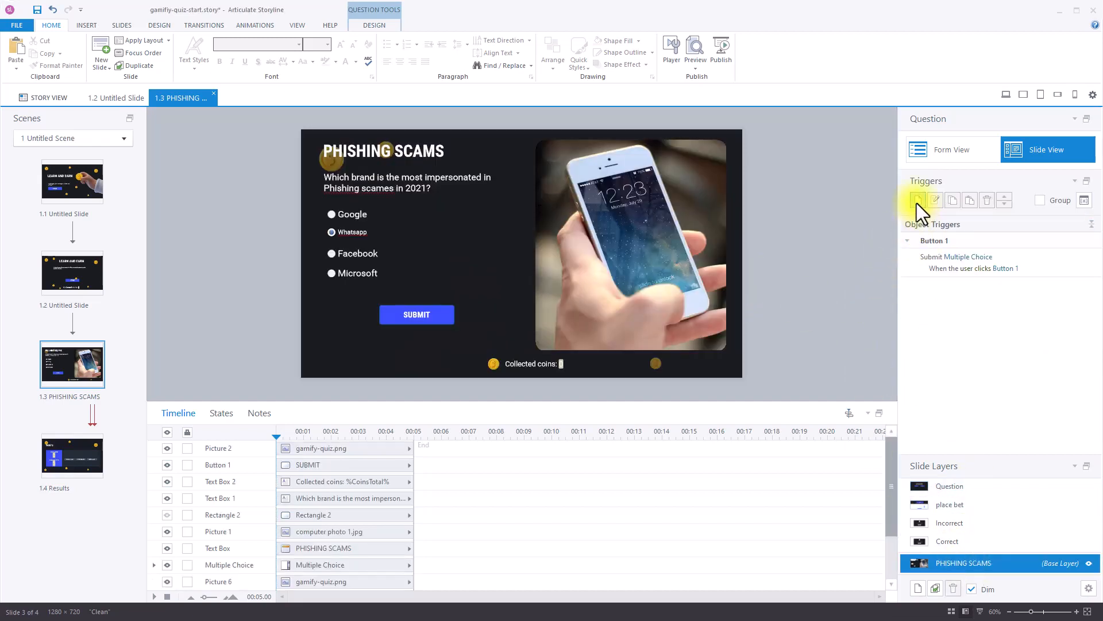
{"action": "left_click", "coordinate": [916, 201]}
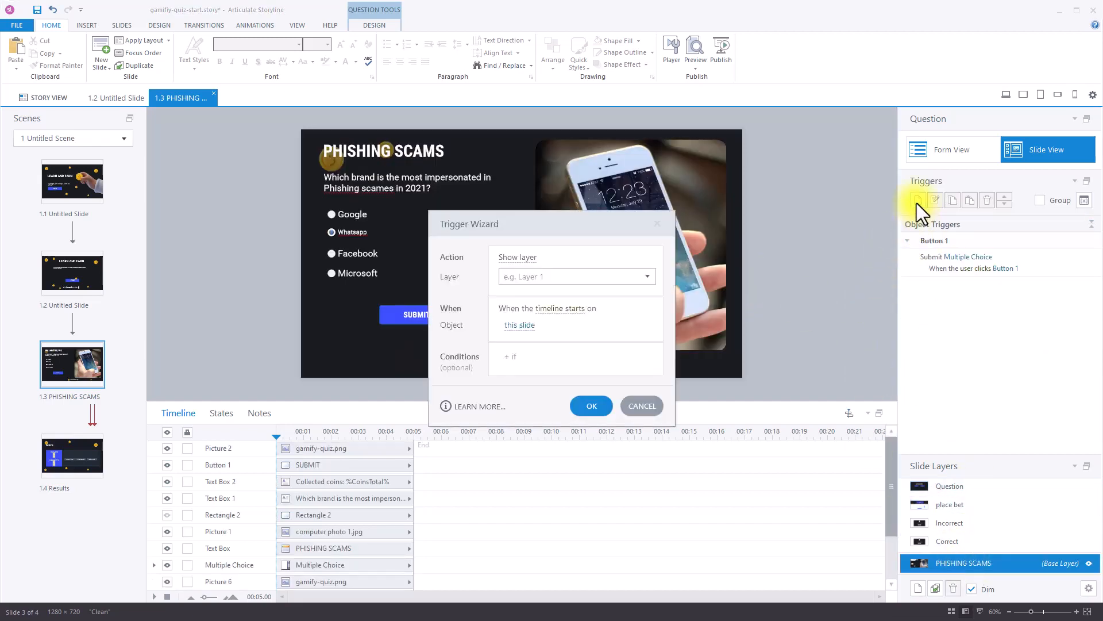
{"action": "left_click", "coordinate": [523, 276]}
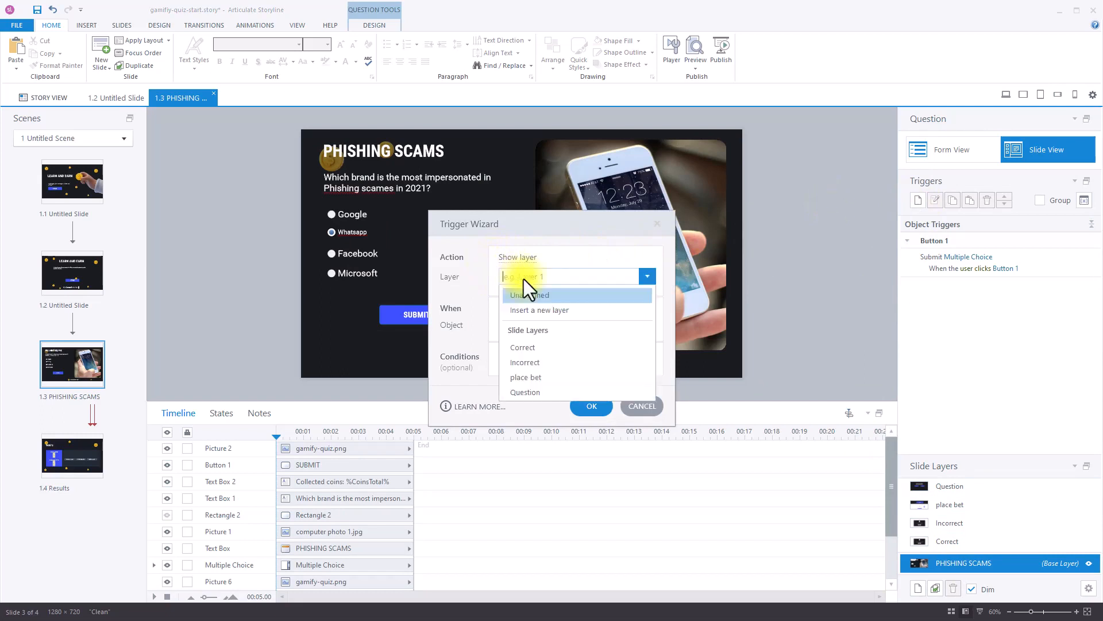
{"action": "left_click", "coordinate": [527, 391]}
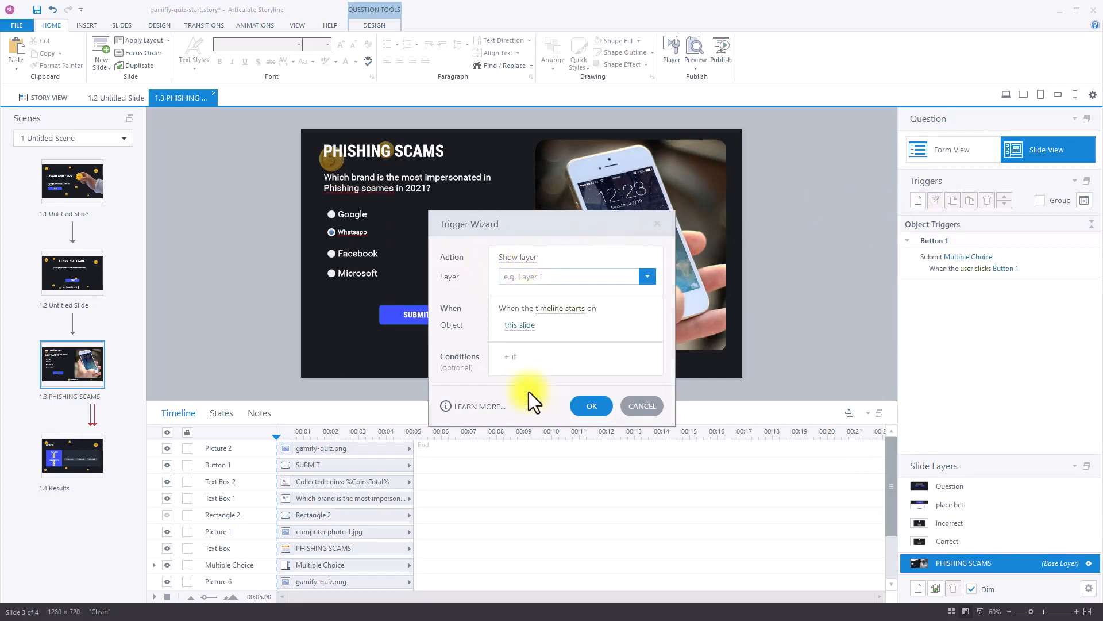
{"action": "left_click", "coordinate": [584, 401]}
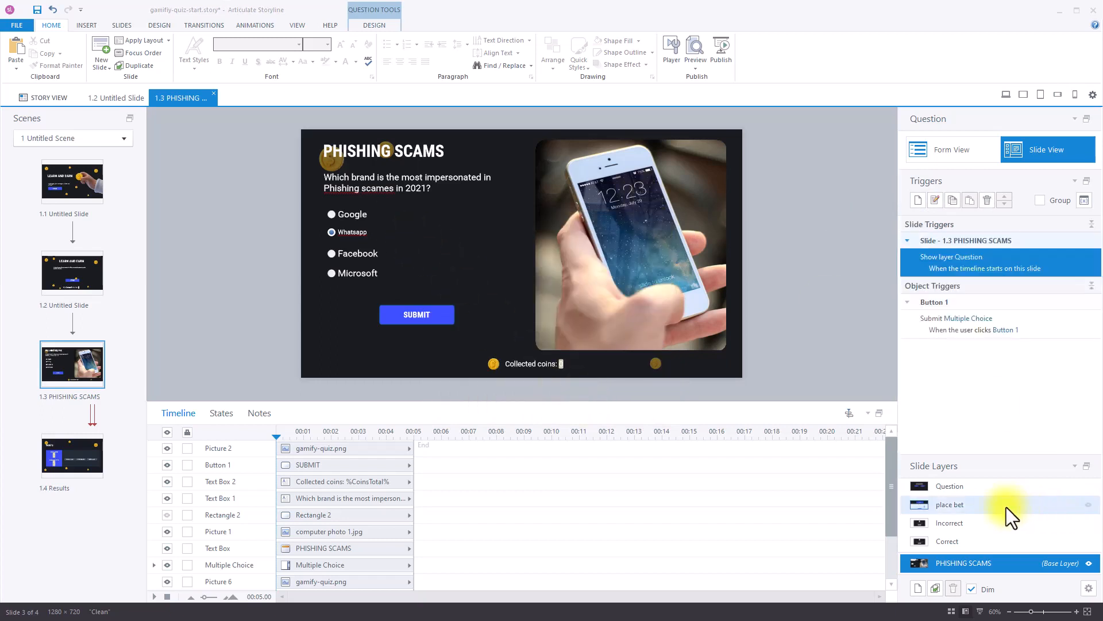
Step: On the Question layer, add a trigger for the A LITTLE button that sets PlaceCoins to value 100 when the user clicks it
{"action": "left_click", "coordinate": [982, 486]}
{"action": "left_click", "coordinate": [625, 240]}
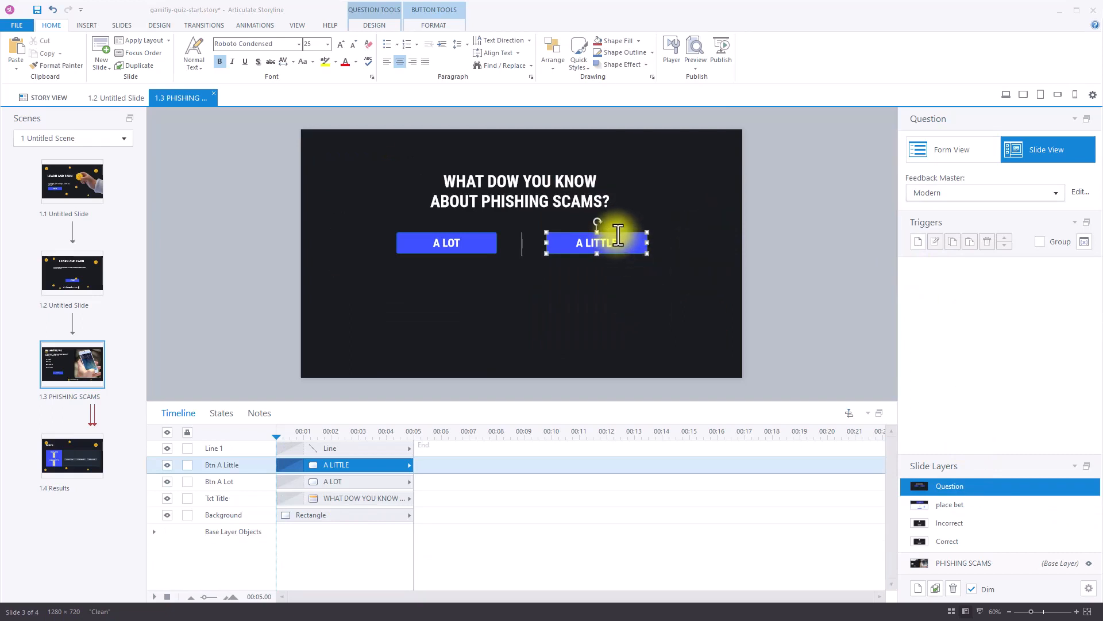
{"action": "left_click", "coordinate": [919, 244]}
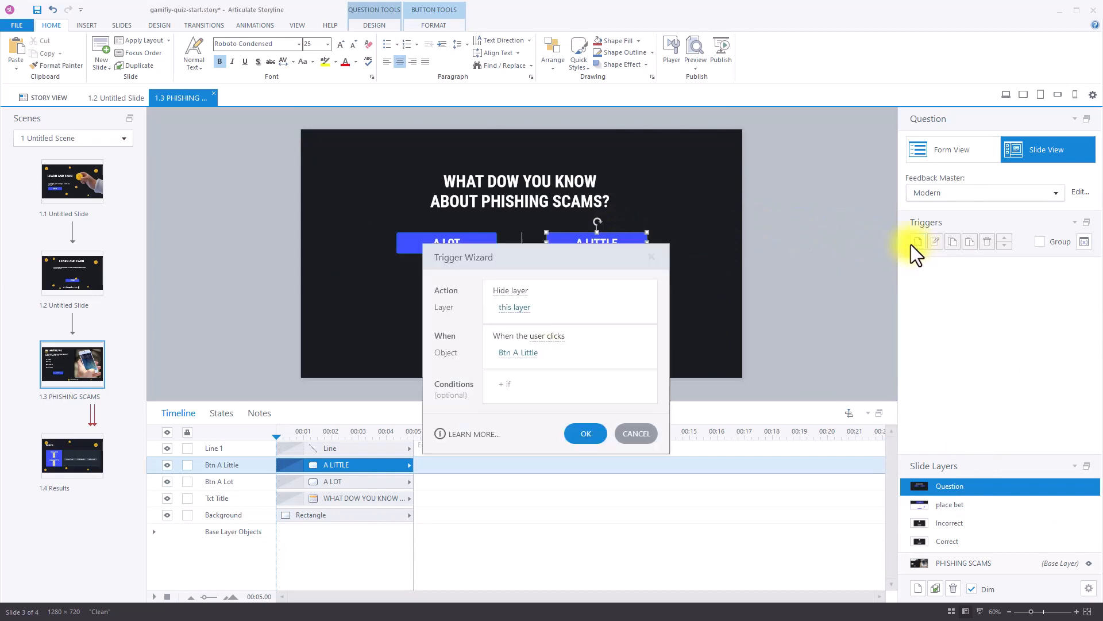
{"action": "left_click", "coordinate": [511, 291]}
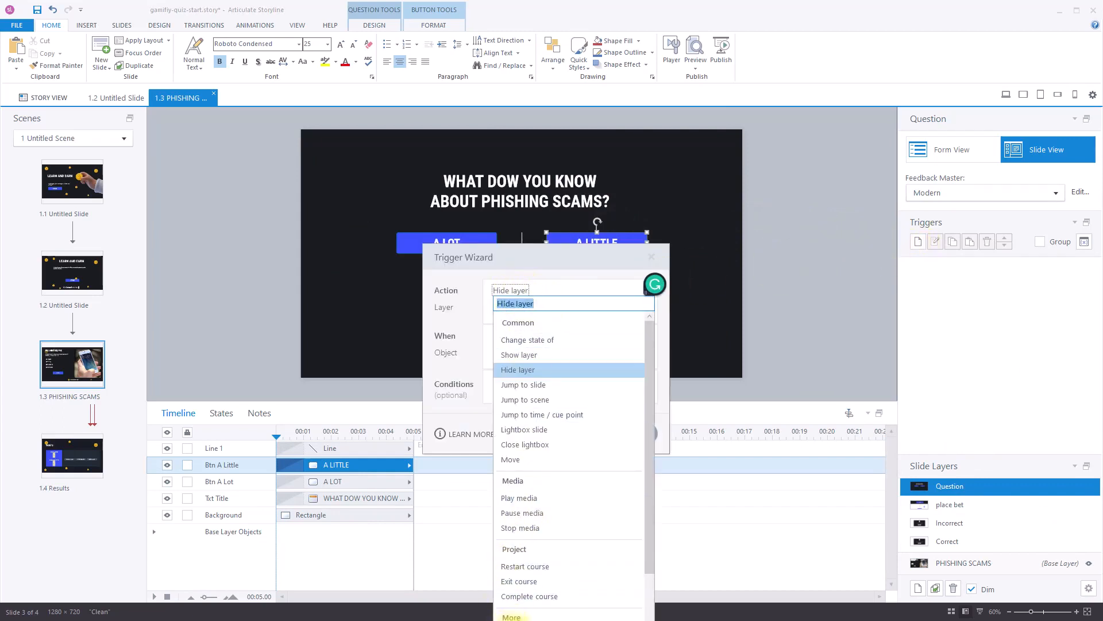
{"action": "left_click", "coordinate": [511, 617]}
{"action": "left_click", "coordinate": [526, 577]}
{"action": "left_click", "coordinate": [525, 308]}
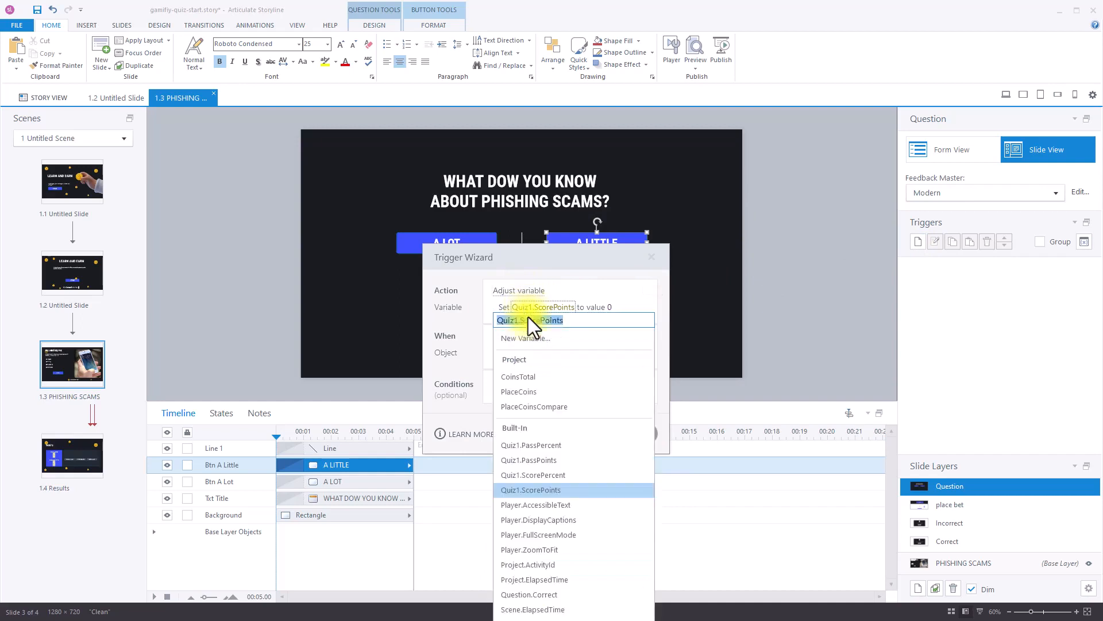
{"action": "left_click", "coordinate": [512, 393]}
{"action": "left_click", "coordinate": [584, 308]}
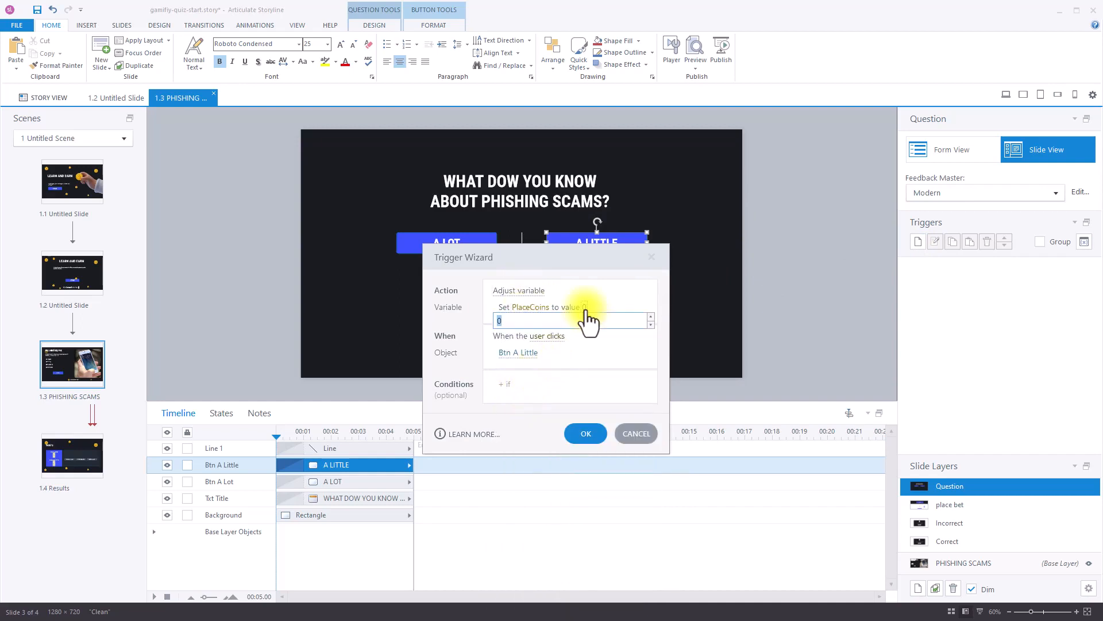
{"action": "type", "text": "100"}
{"action": "left_click", "coordinate": [584, 433]}
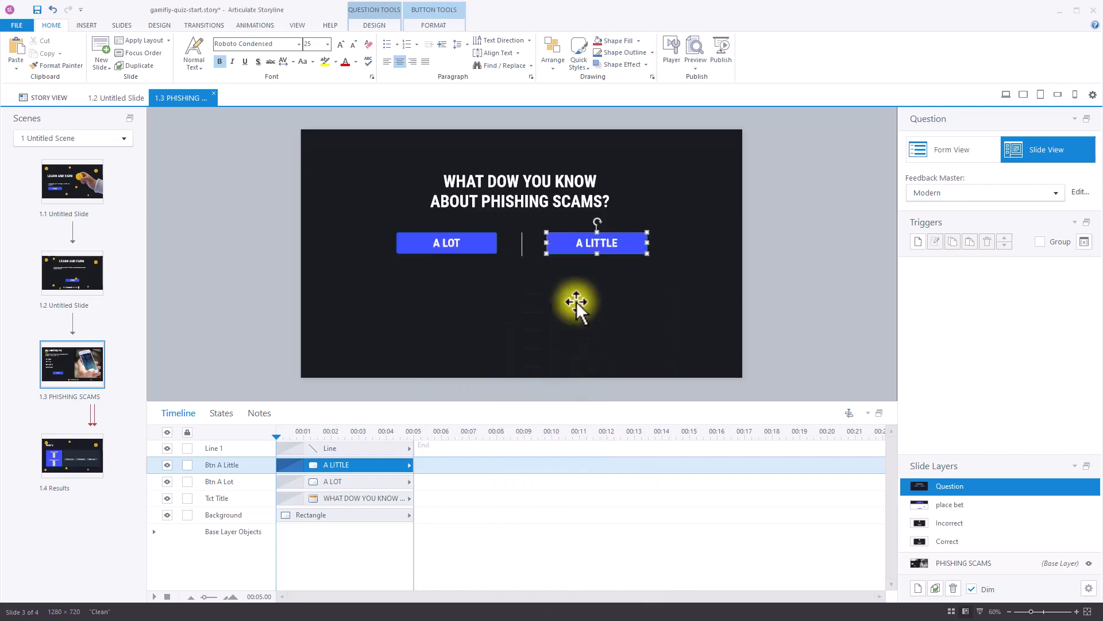